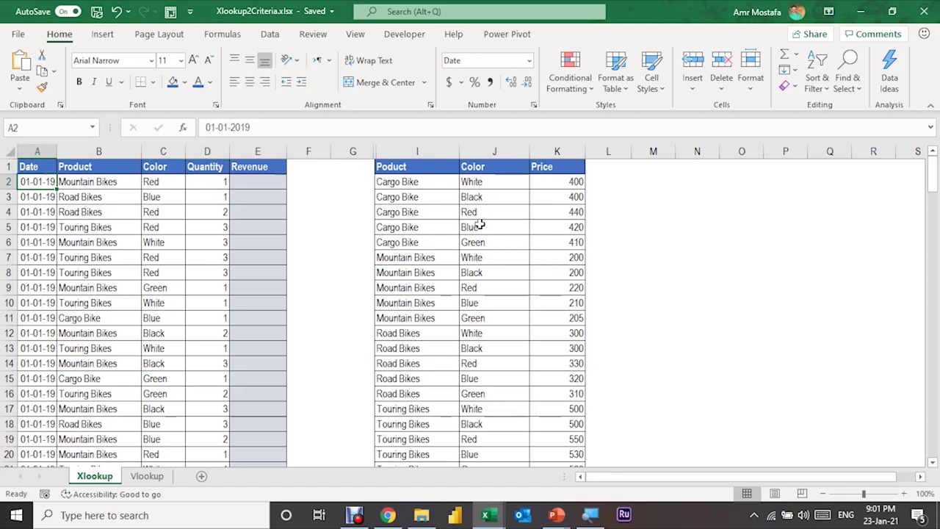
Examine the Product, Color, Quantity and Revenue fields in the first record of the sales table
key(Right)
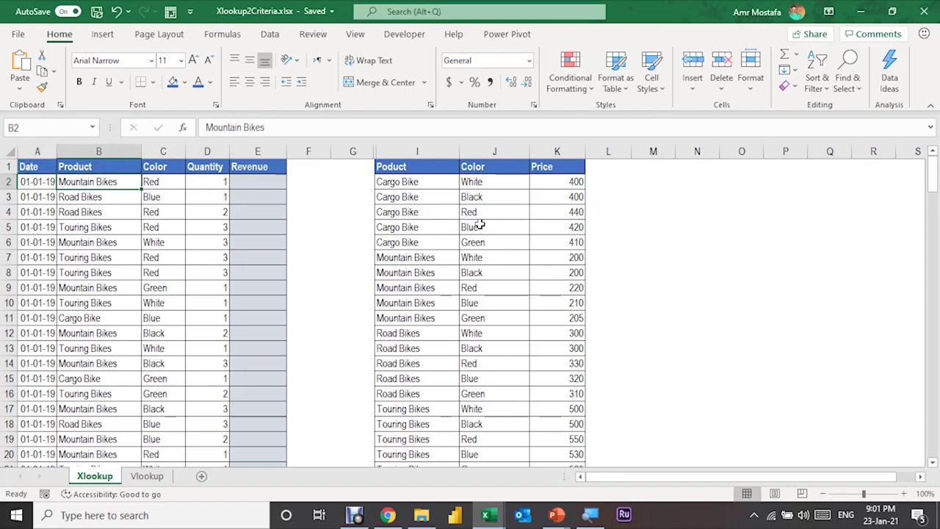
key(Right)
key(Right)
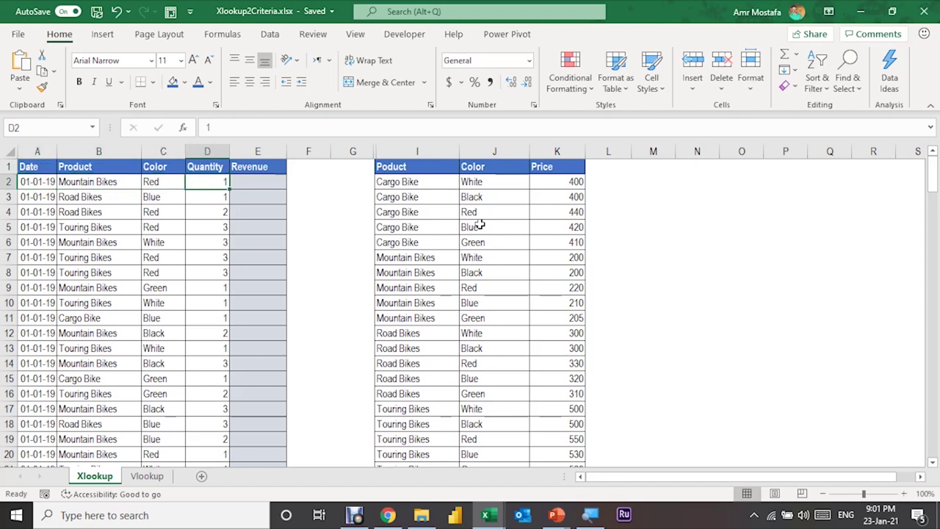
key(Left)
key(Left)
key(Right)
key(Right)
key(Right)
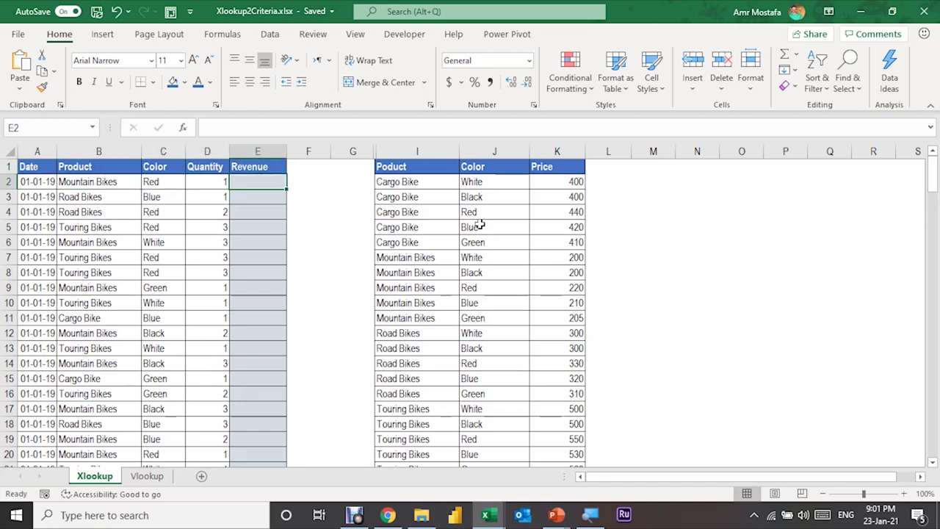
Examine how product and color together determine the price in the Cargo Bike rows of the price table
key(Right)
key(Right)
key(Right)
key(Right)
key(Left)
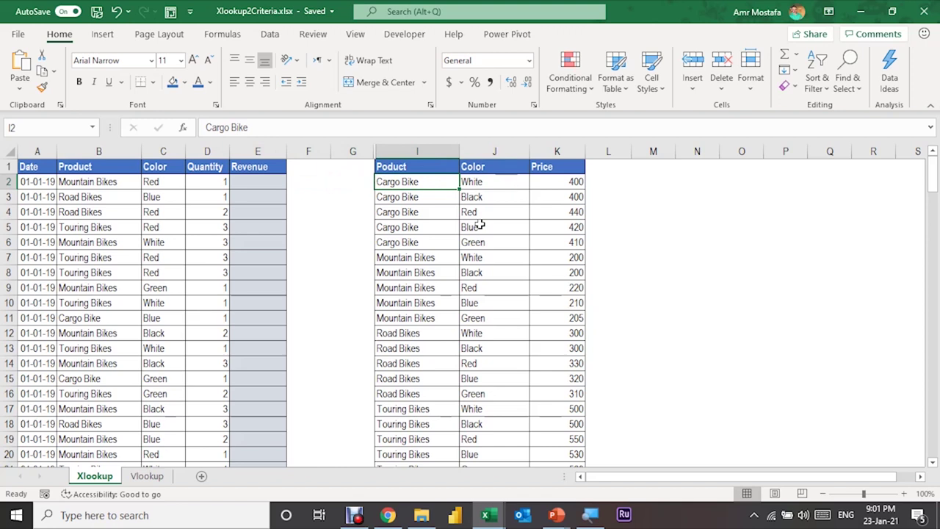
key(Right)
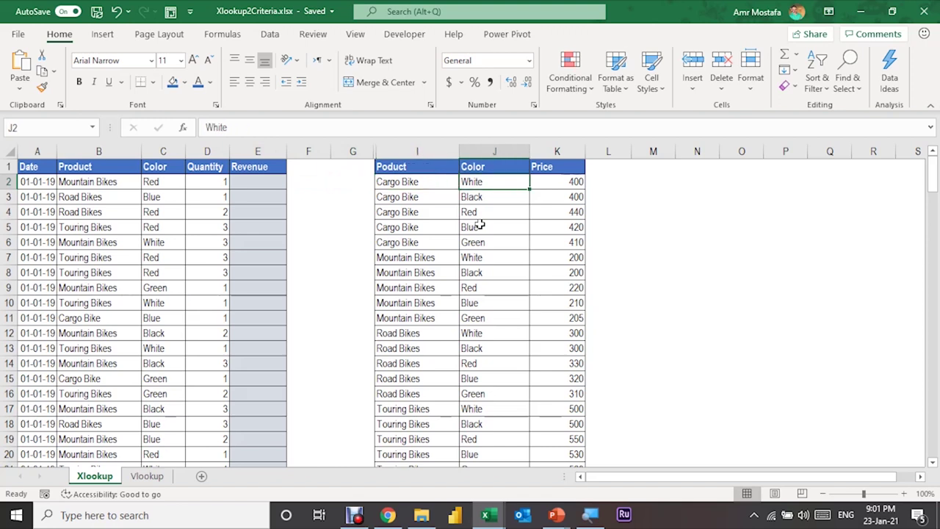
key(Left)
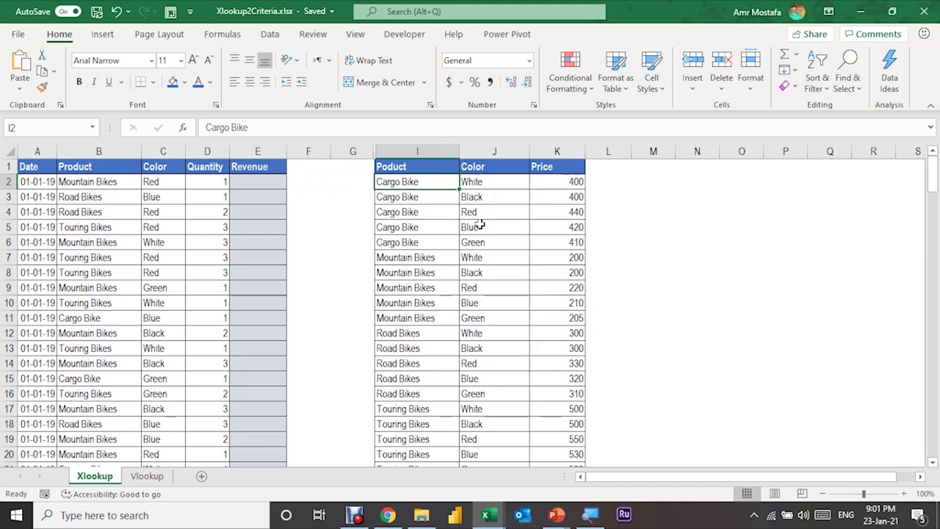
key(Right)
key(Right)
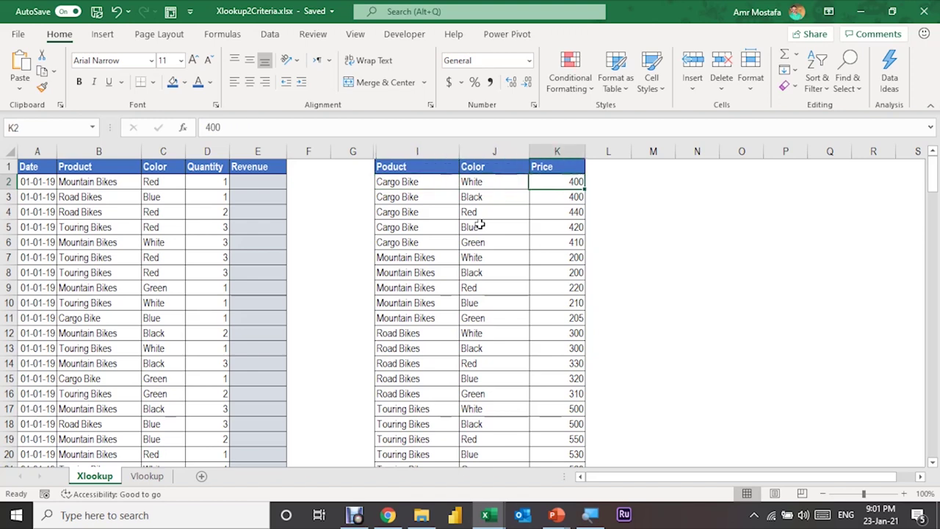
key(Down)
key(Down)
key(Left)
key(Left)
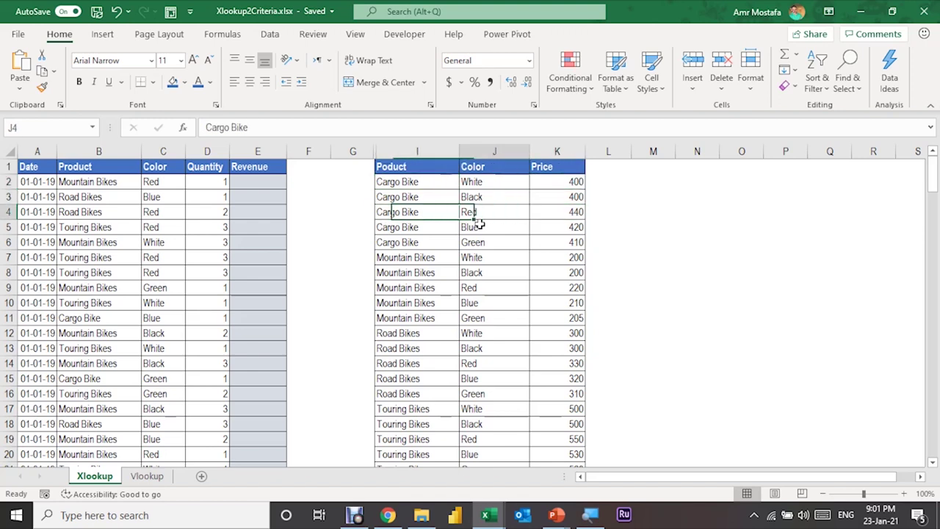
key(Right)
key(Right)
key(Down)
key(Down)
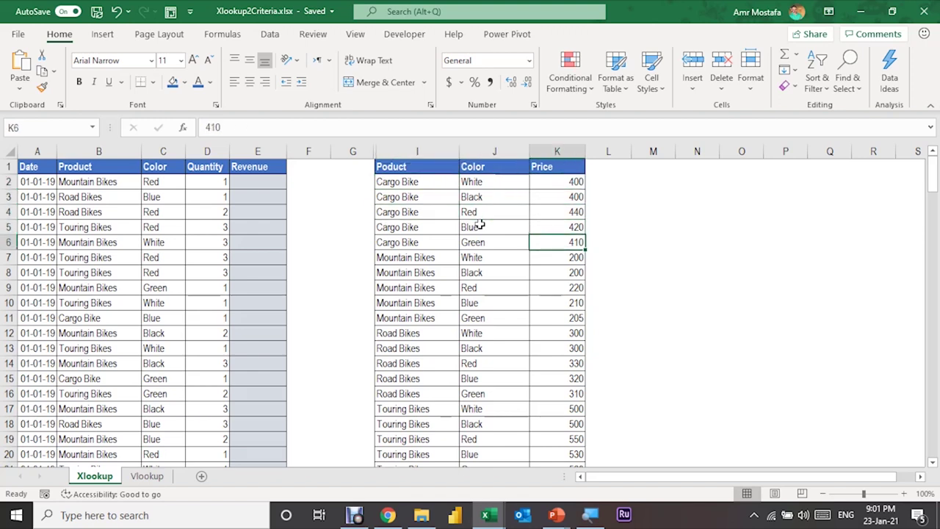
key(Left)
key(Left)
key(Right)
key(Right)
key(Left)
key(Left)
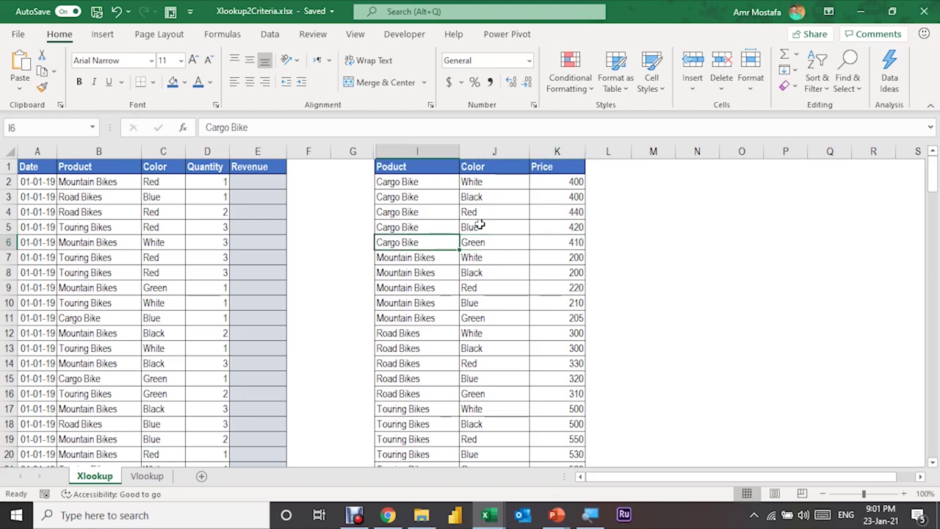
Look through the Mountain, Road and Touring Bikes rows of the price table and return to its header
key(Down)
key(Down)
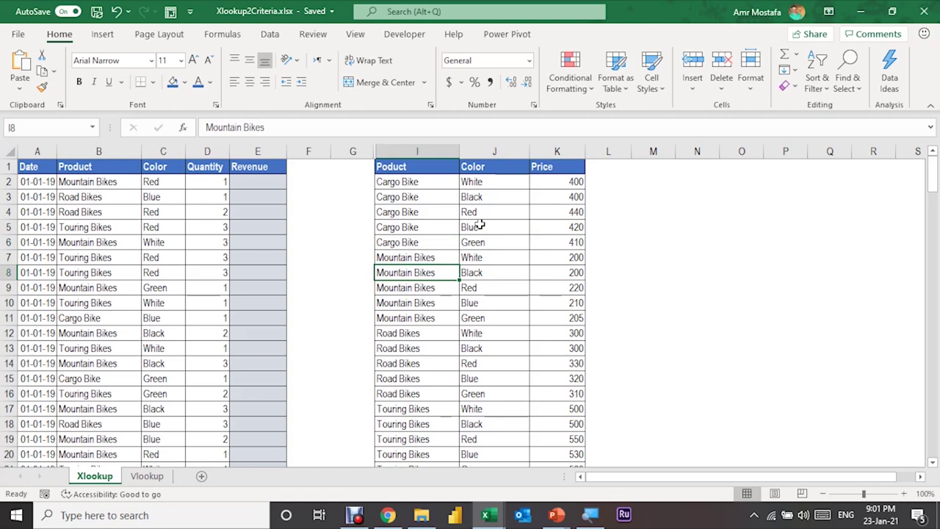
key(Down)
key(Down)
key(Down)
key(Down)
key(Down)
key(Down)
key(Down)
key(Down)
key(Down)
key(Down)
key(Down)
key(Down)
key(Down)
key(ctrl+Up)
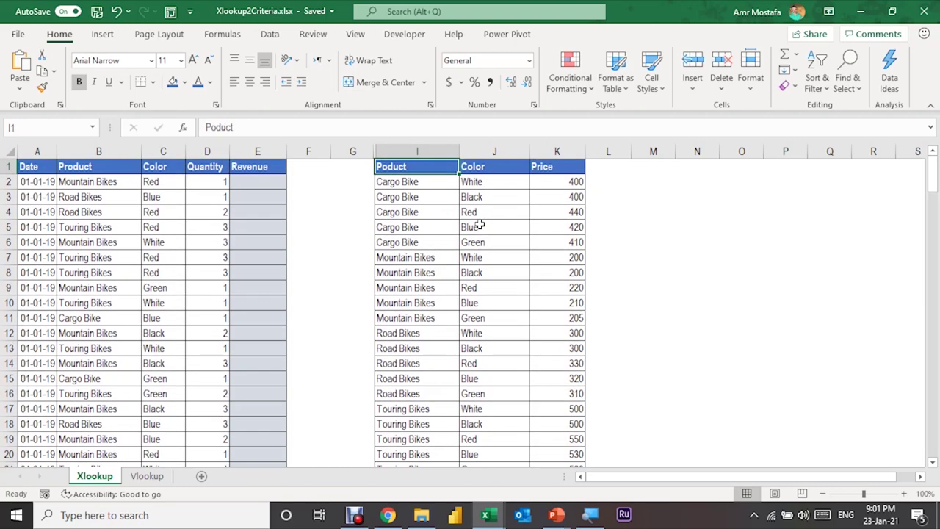
Start an XLOOKUP formula in Revenue cell E2 with the combined product and color B2&C2 as the lookup value
key(Down)
key(Left)
key(Left)
key(Left)
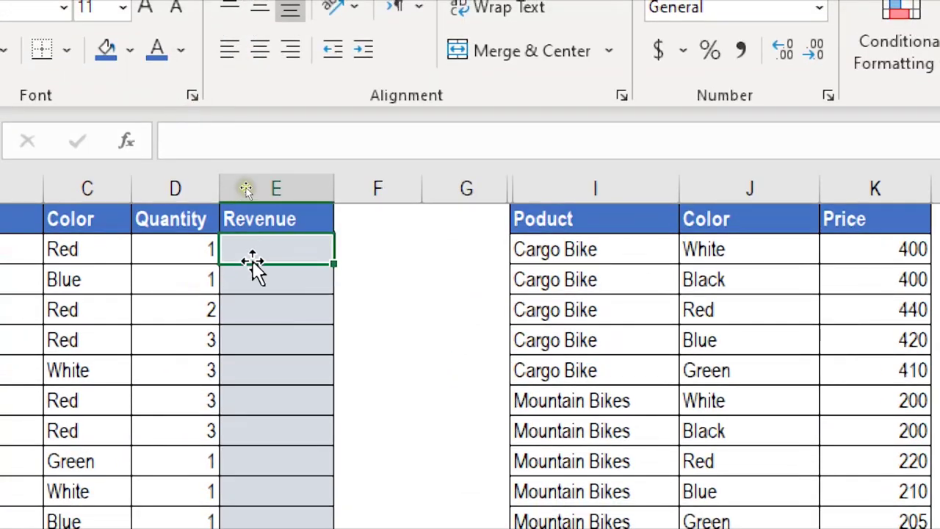
text(=)
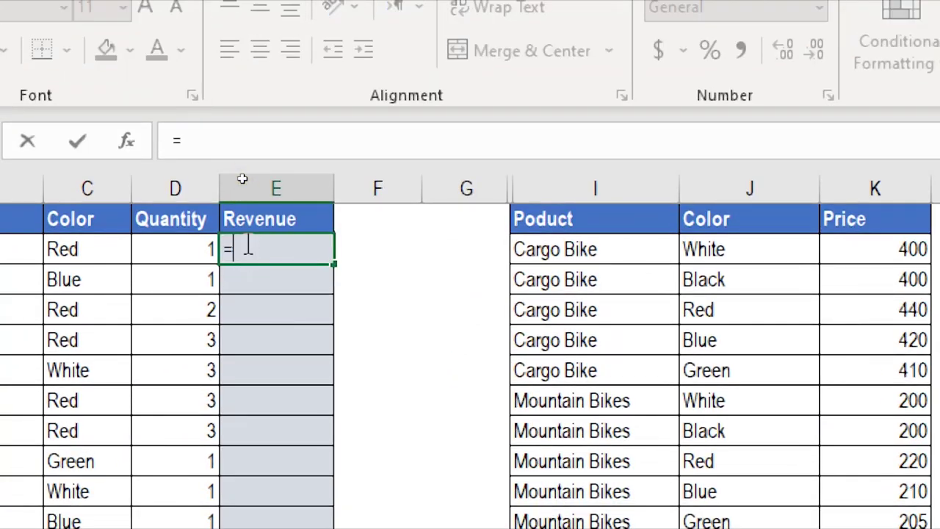
text(Xl)
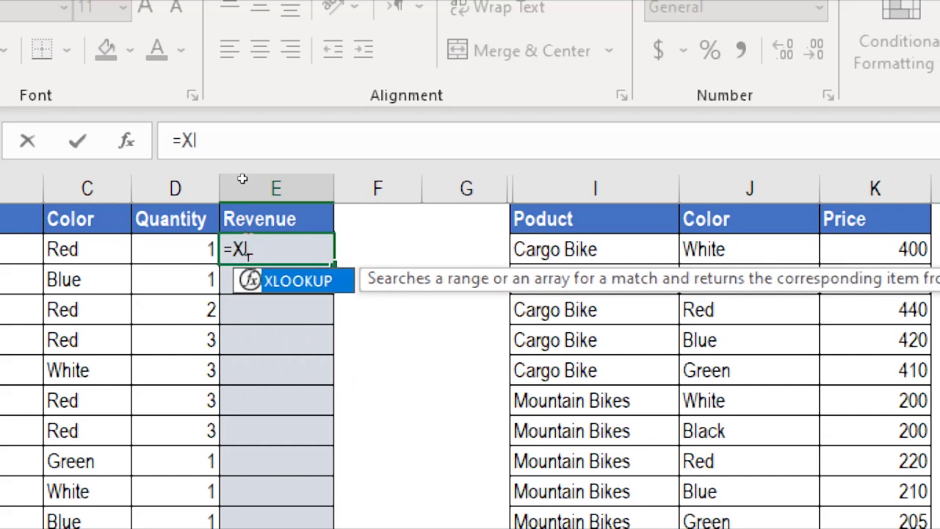
key(Tab)
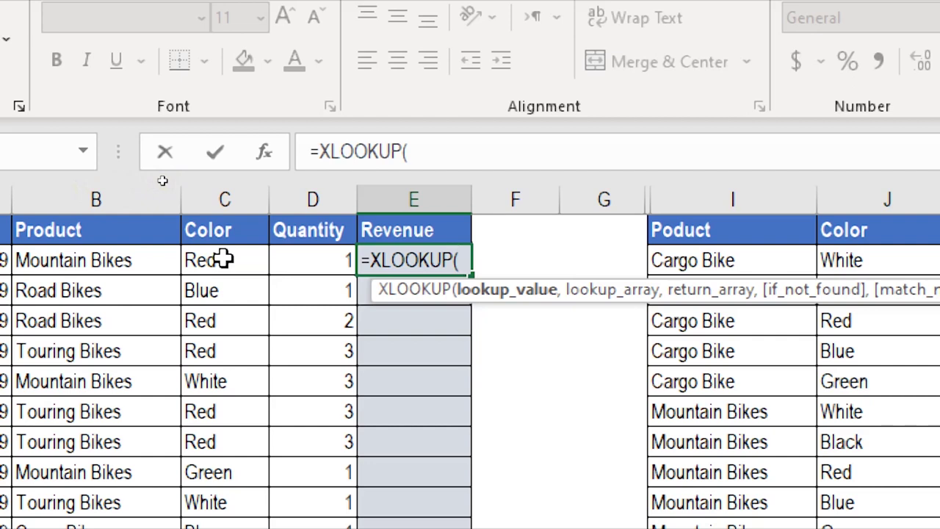
click(147, 260)
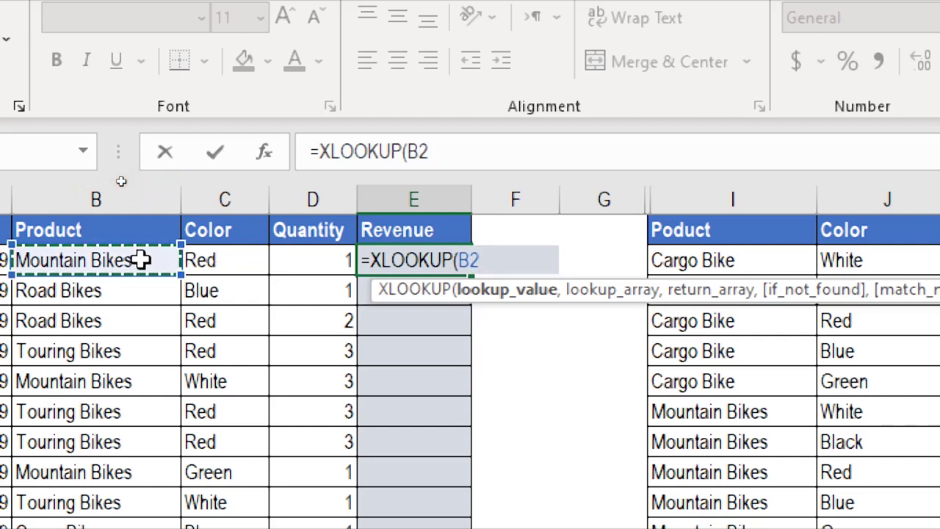
text(&)
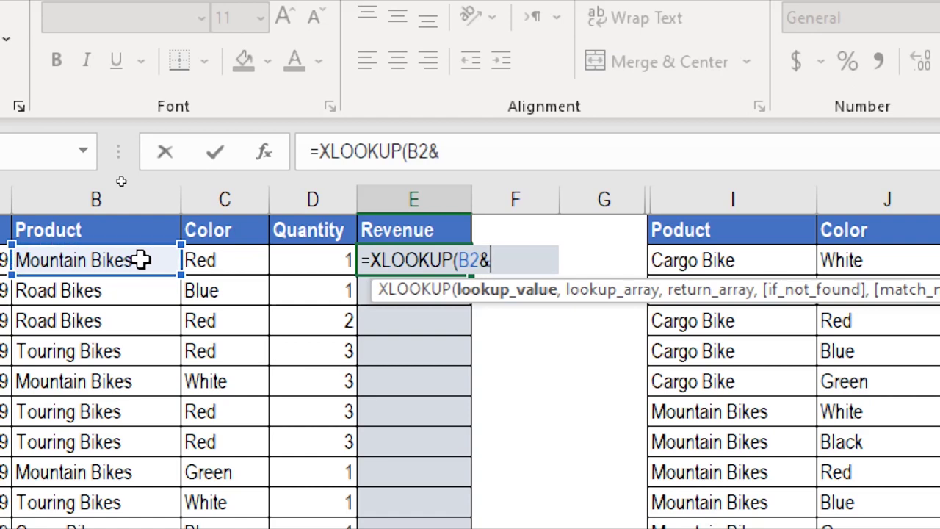
click(236, 255)
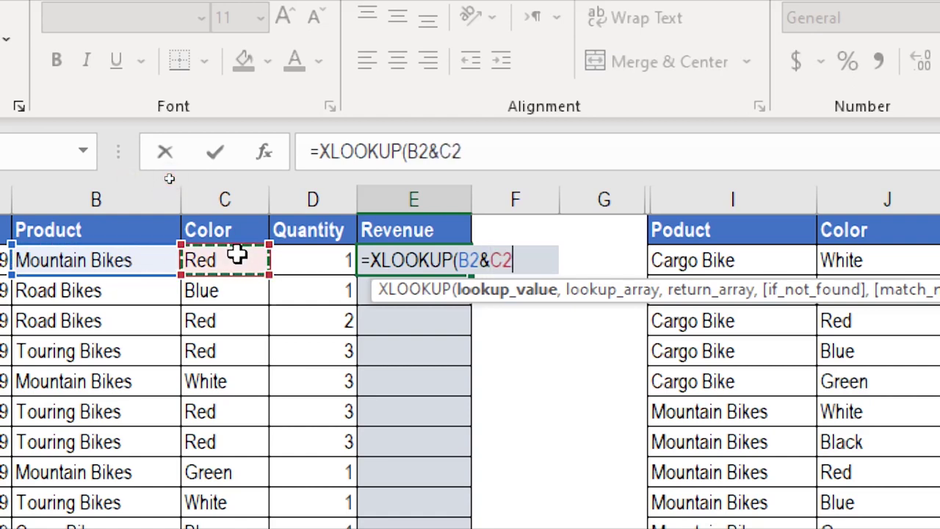
text(,)
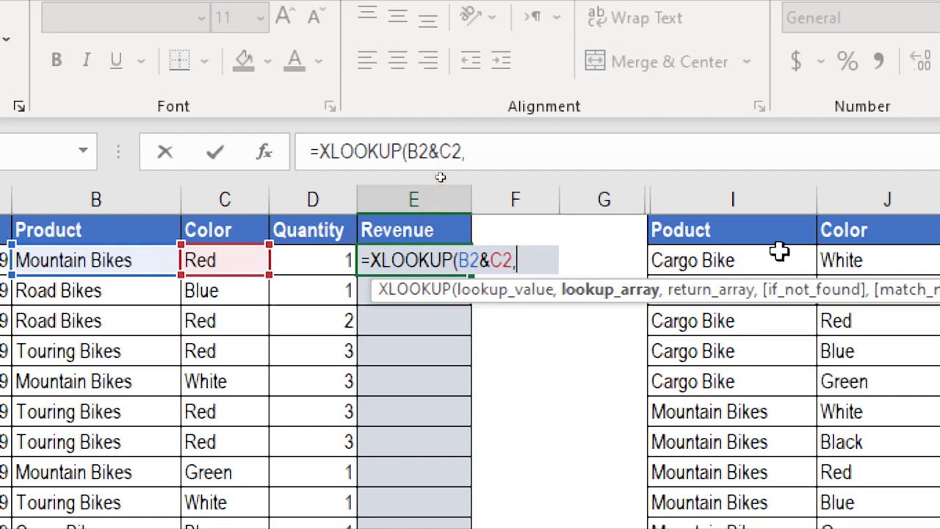
Set the XLOOKUP lookup array to the price table's combined product and color columns, I2:I21&J2:J21
click(734, 268)
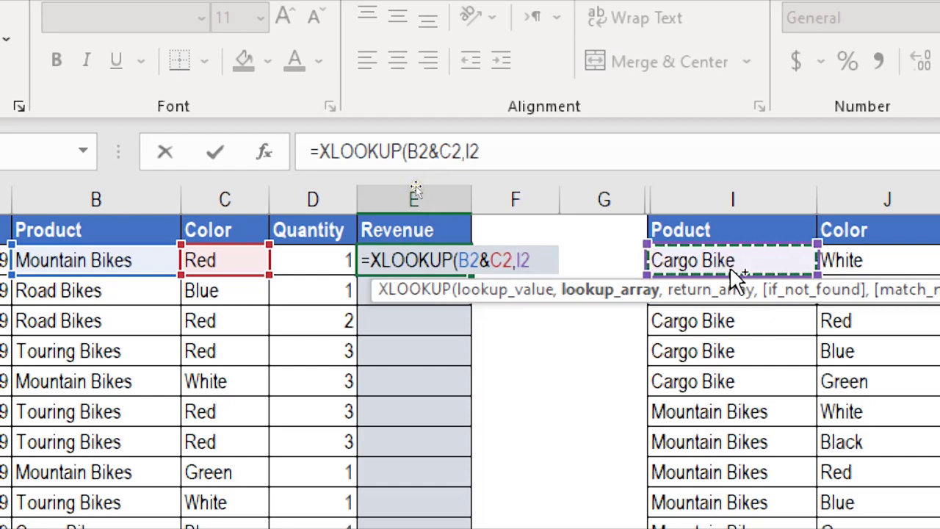
key(ctrl+shift+Down)
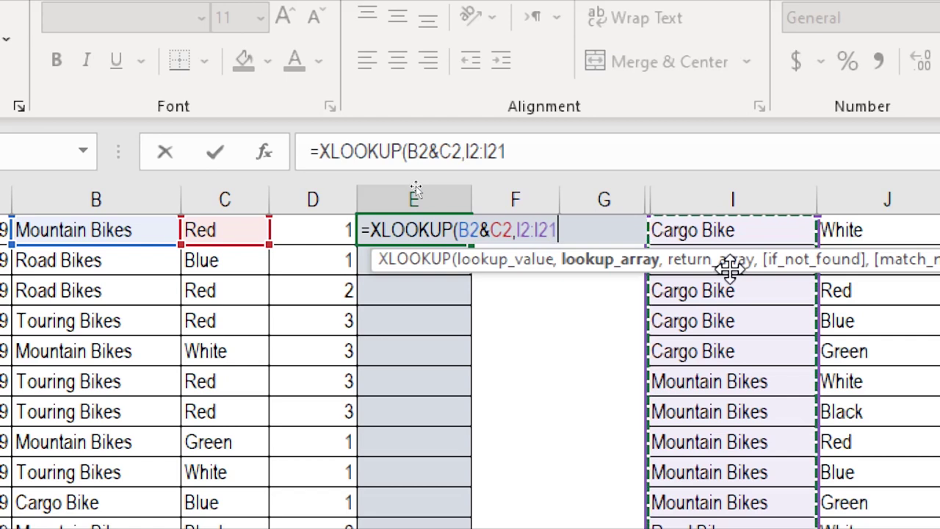
text(&)
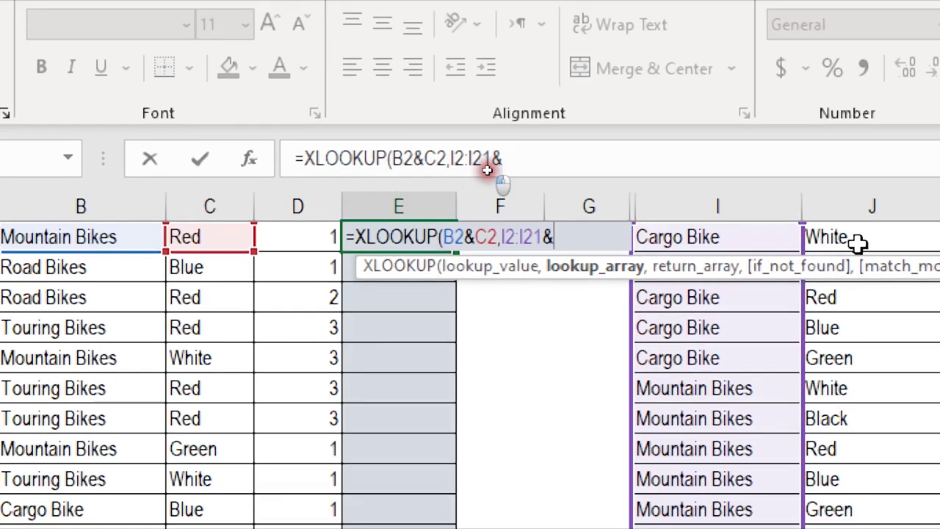
click(872, 237)
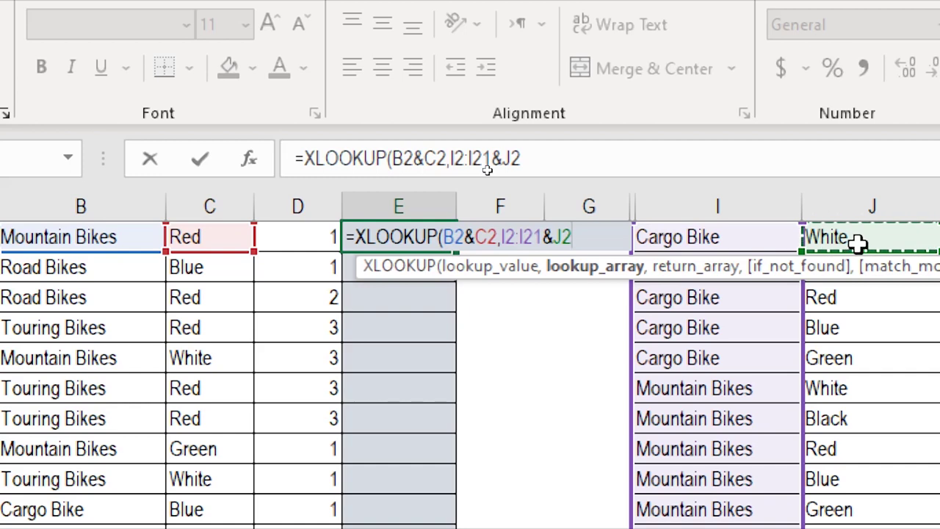
key(ctrl+shift+Down)
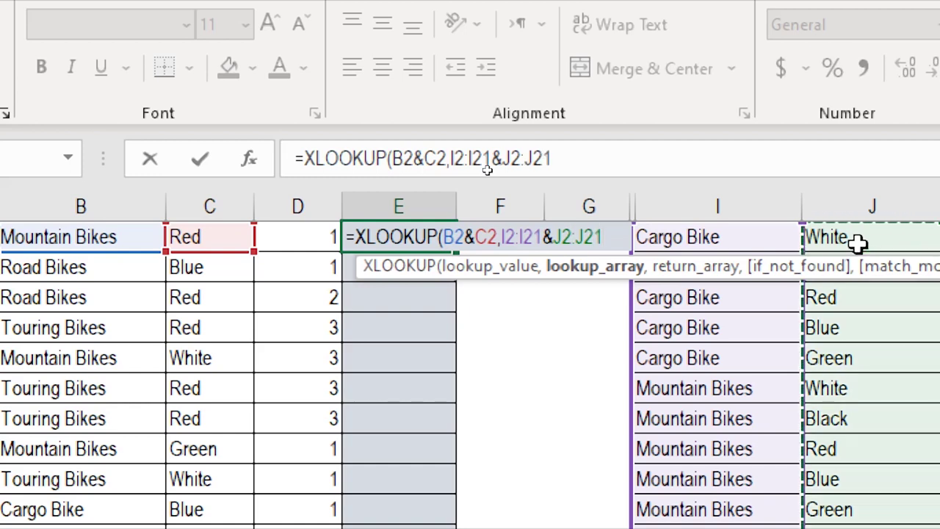
text(,)
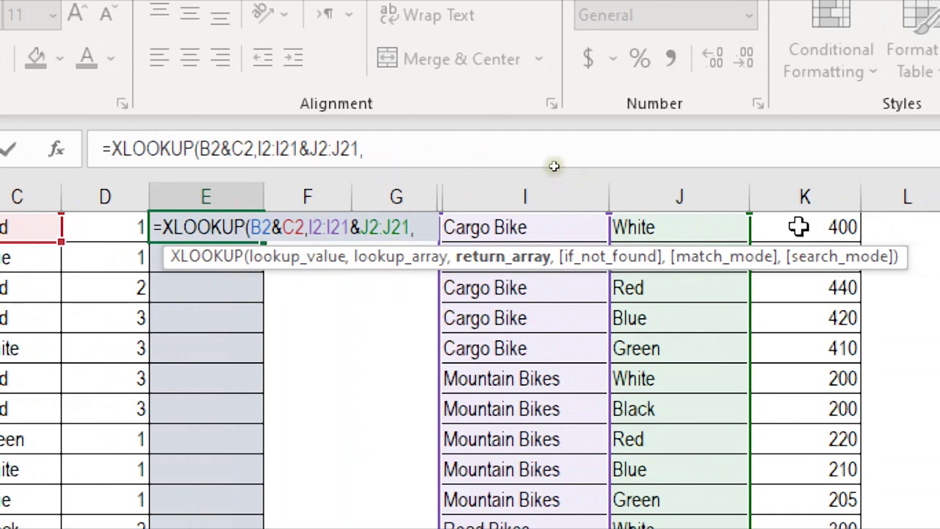
Set the XLOOKUP return array to the price column K2:K21 and complete the formula in E2
click(759, 226)
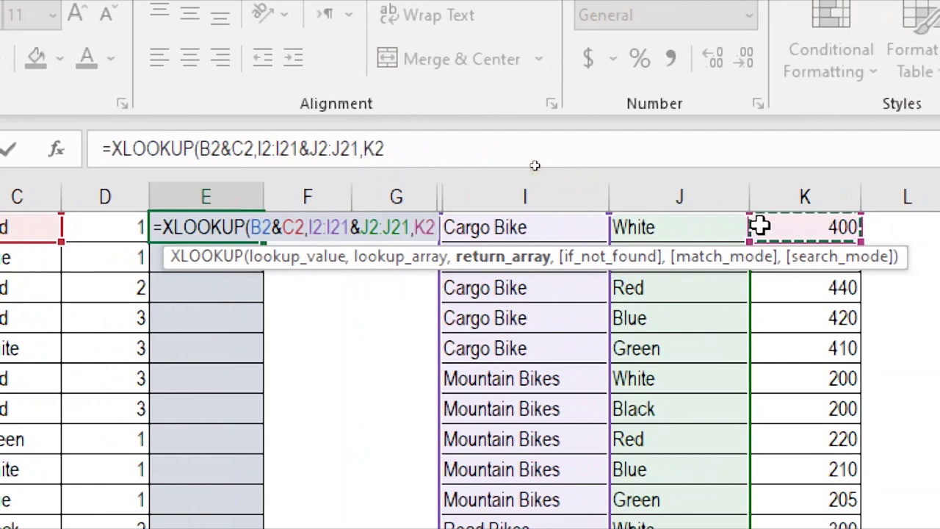
key(ctrl+shift+Down)
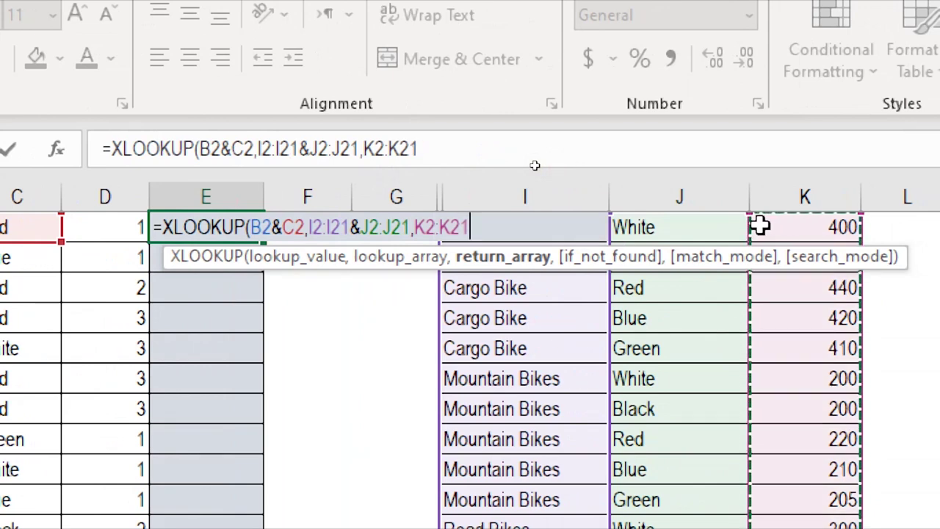
text())
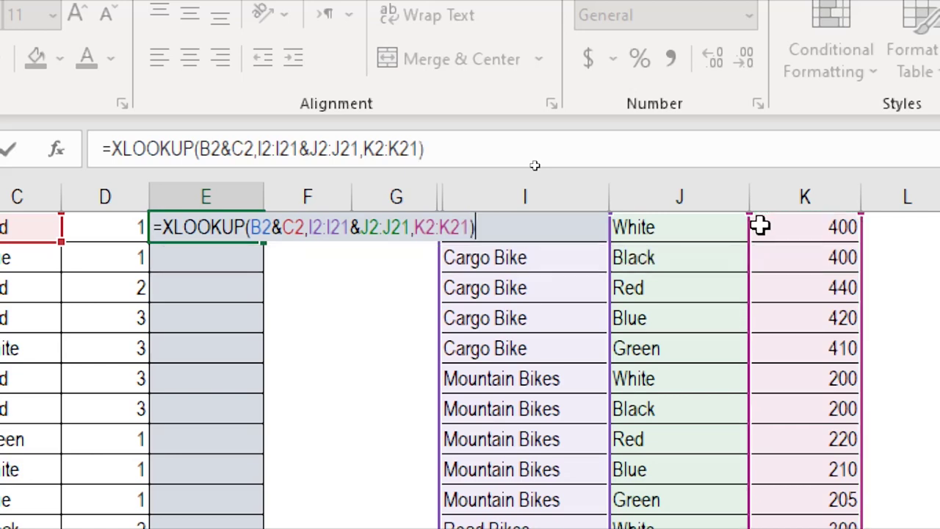
key(Return)
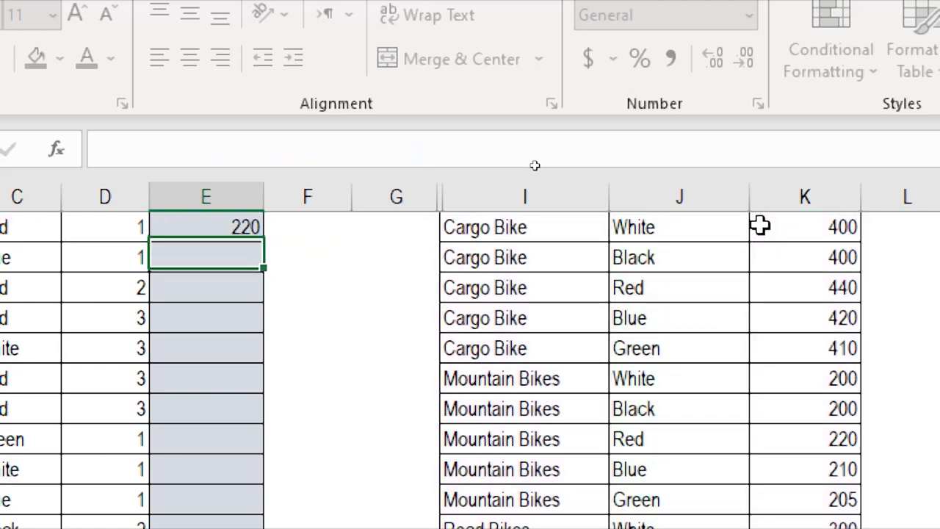
key(Up)
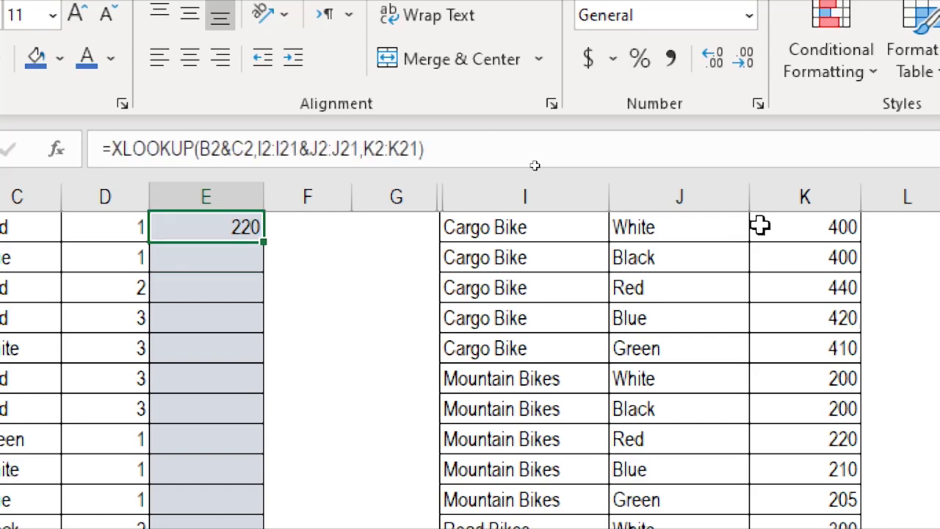
key(Home)
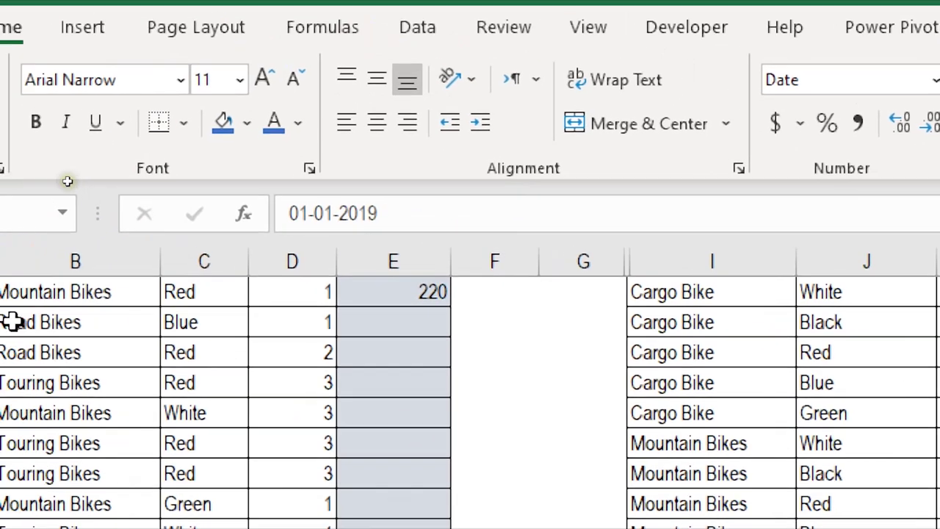
click(96, 290)
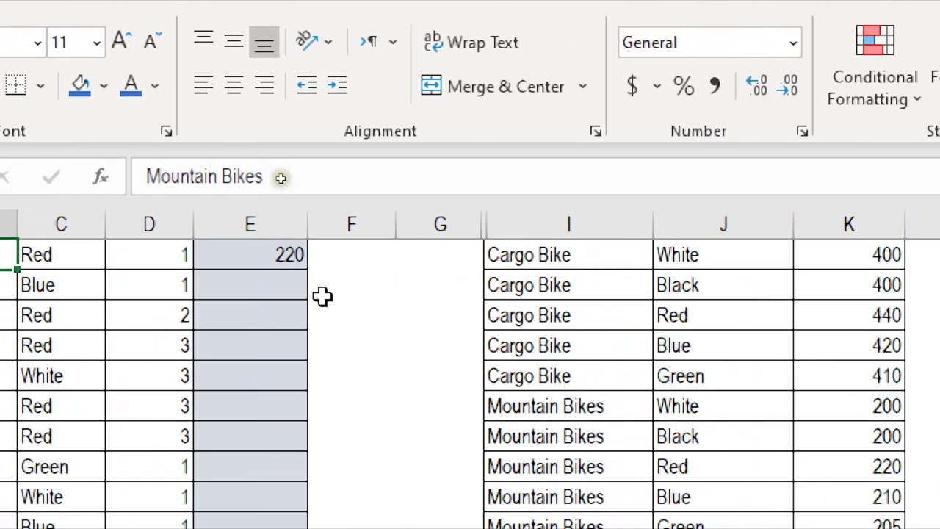
Multiply the XLOOKUP result in Revenue cell E2 by the quantity in D2
click(254, 253)
click(525, 177)
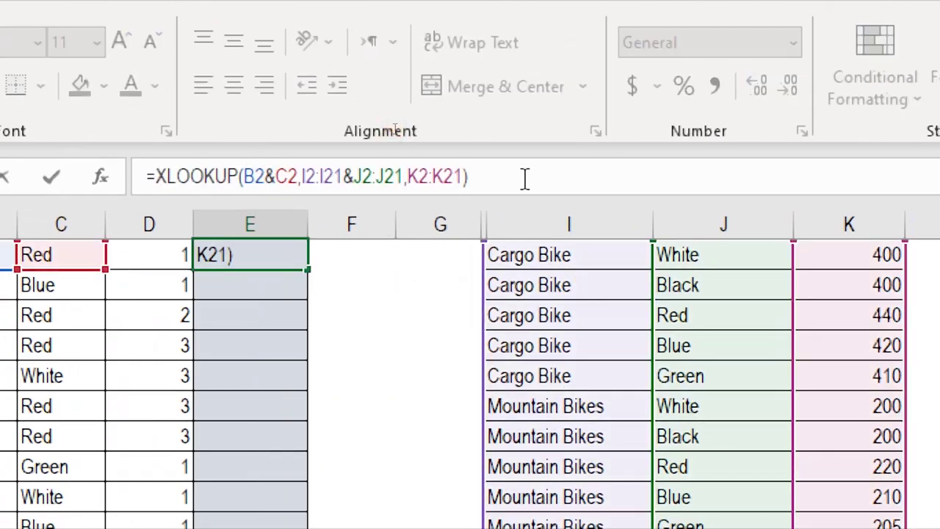
text(*)
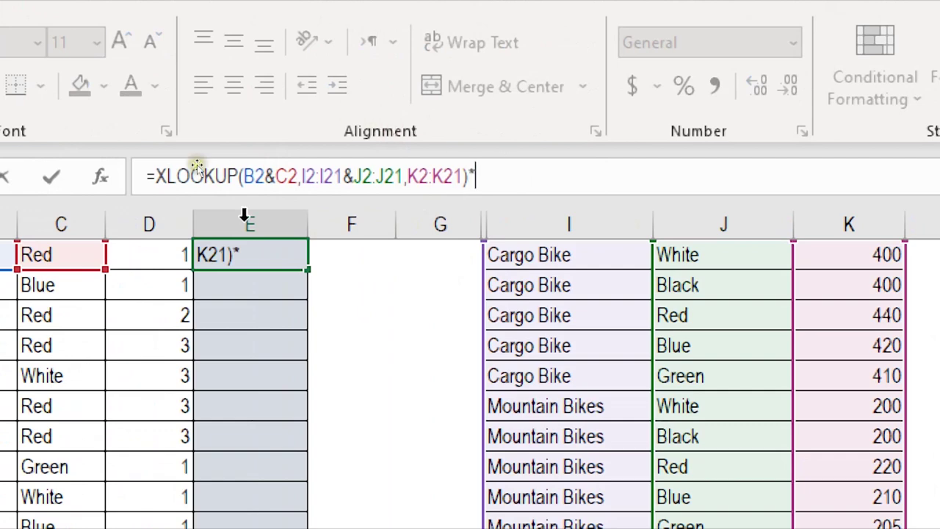
click(162, 252)
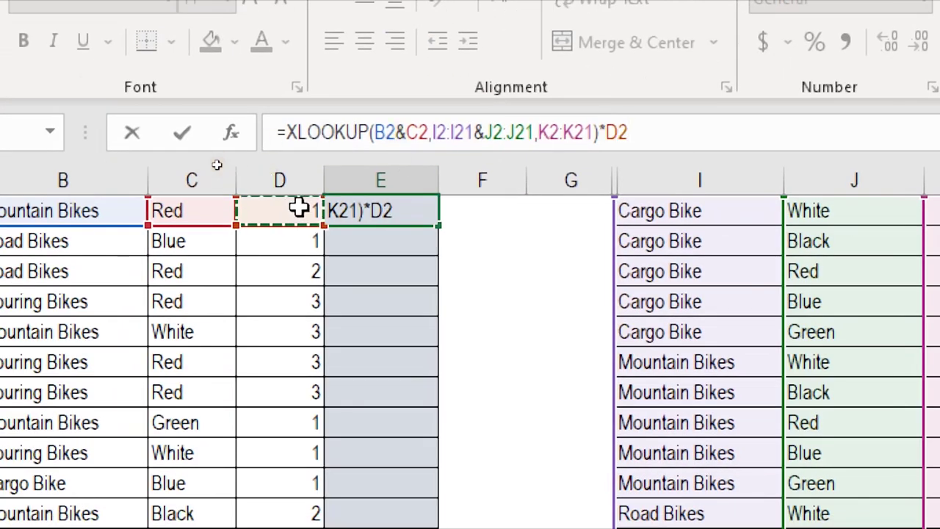
key(ctrl+Return)
key(Up)
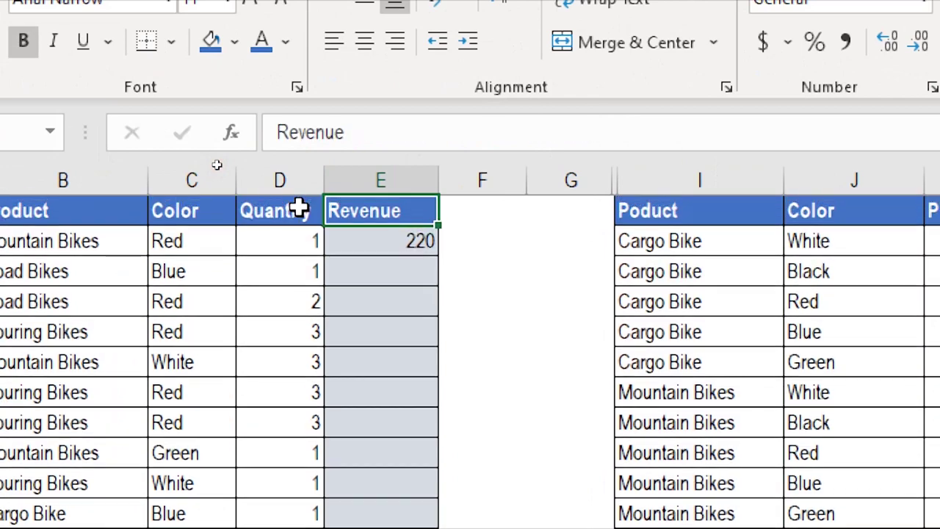
key(Down)
key(Left)
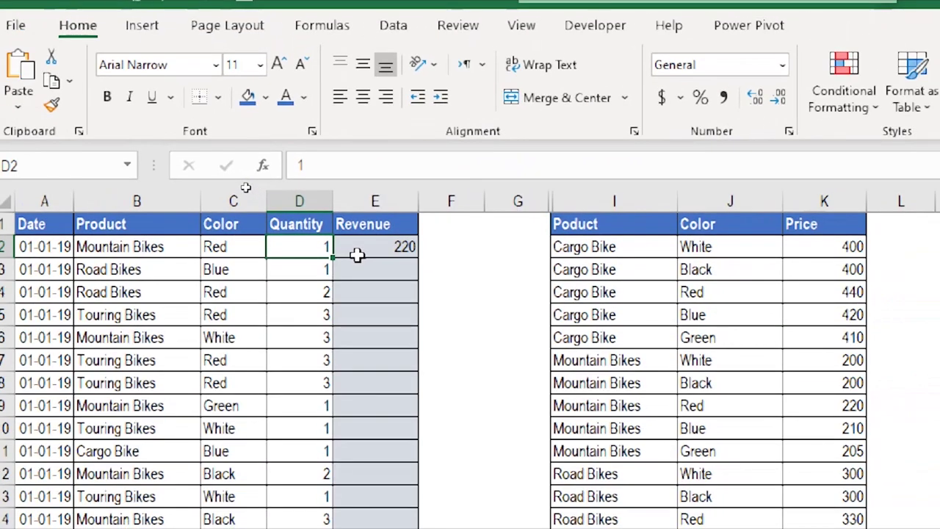
key(alt)
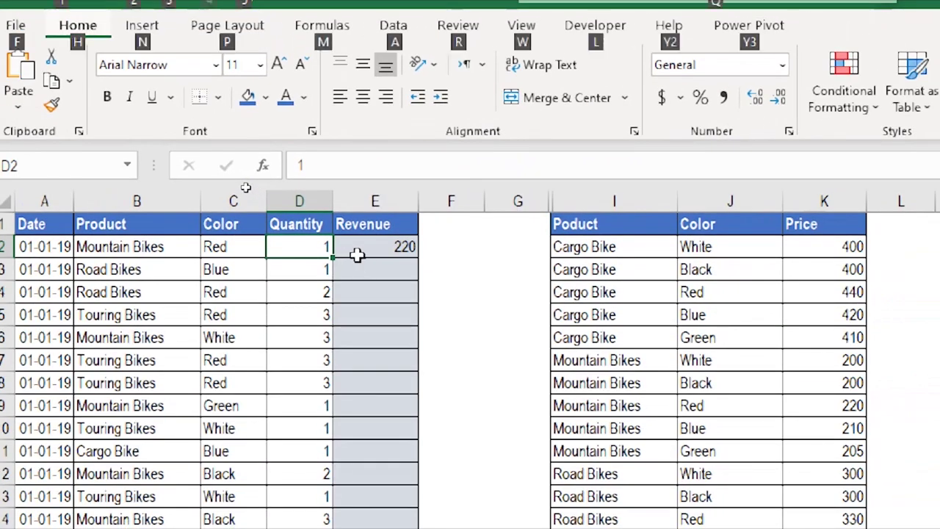
key(alt)
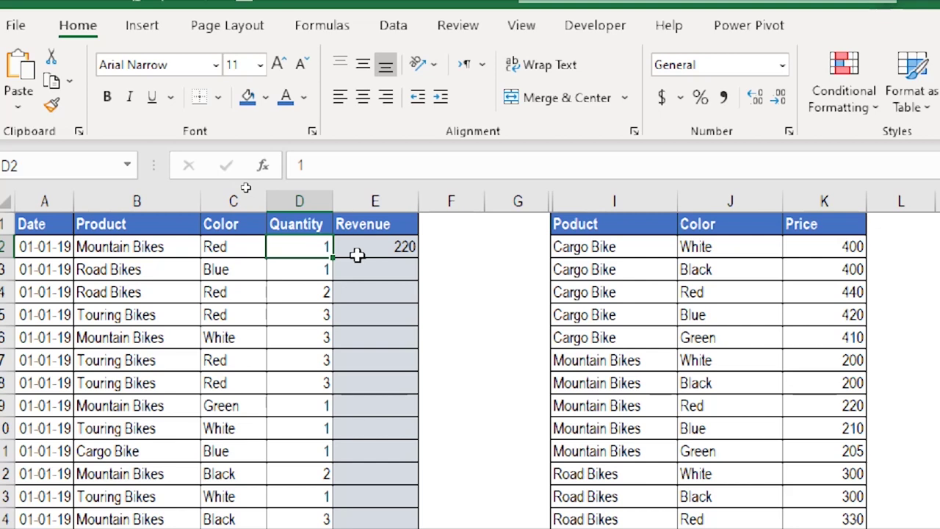
In the E2 formula, extend the product part of the lookup value to B2:B162
click(378, 249)
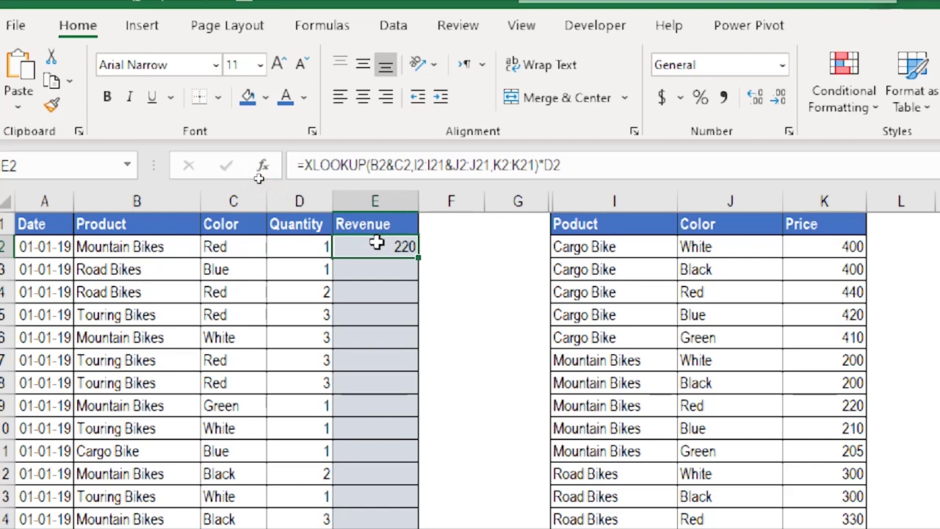
click(387, 165)
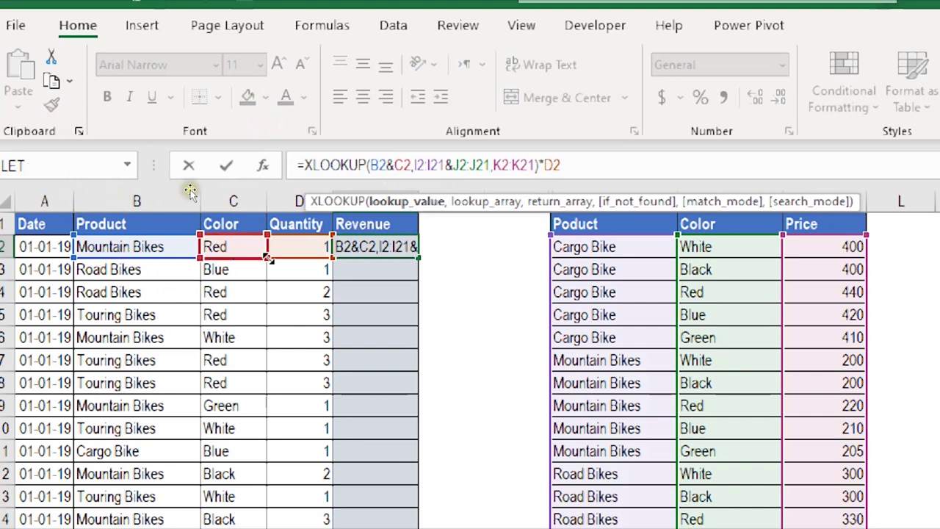
double_click(377, 165)
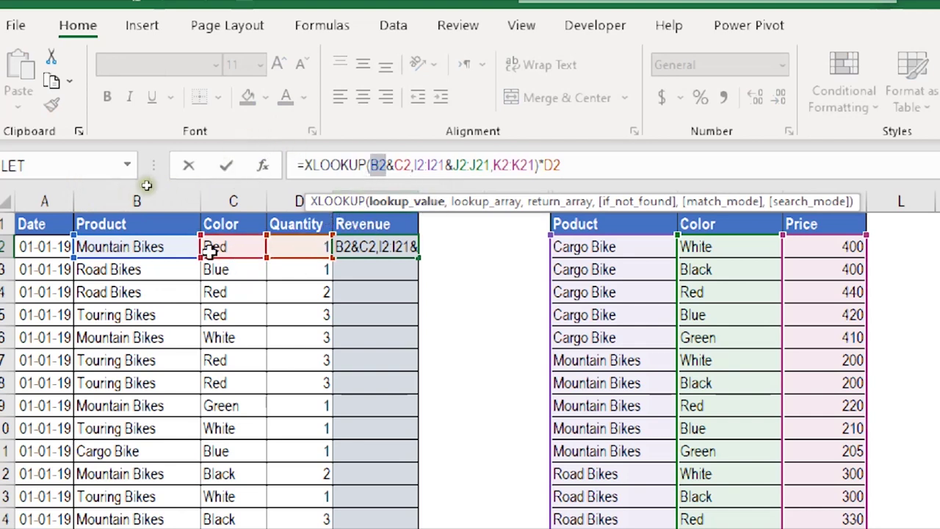
click(150, 247)
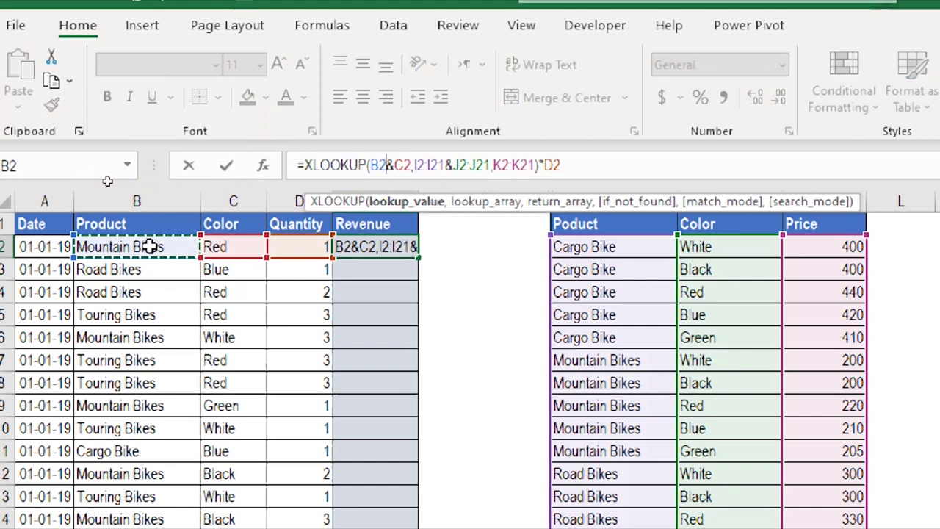
key(ctrl+shift+Down)
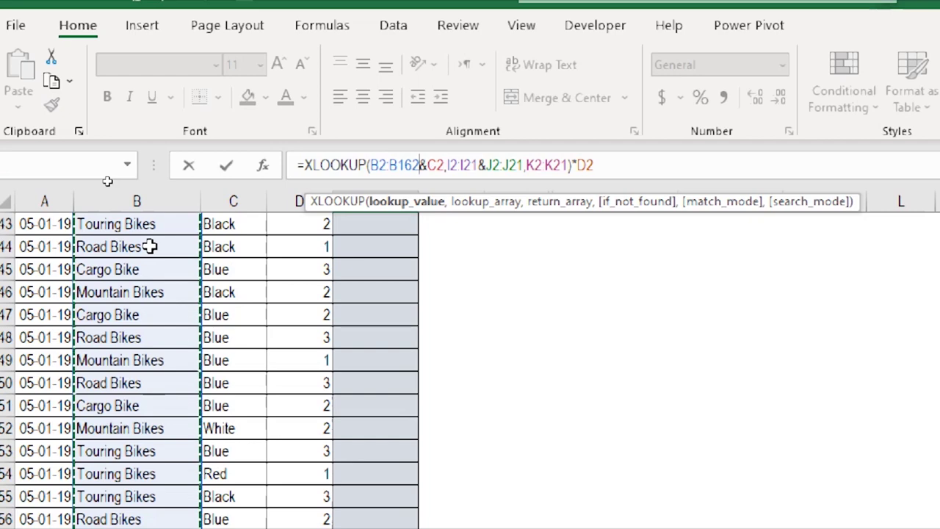
Extend the color part of the XLOOKUP lookup value in E2 to C2:C162
click(428, 163)
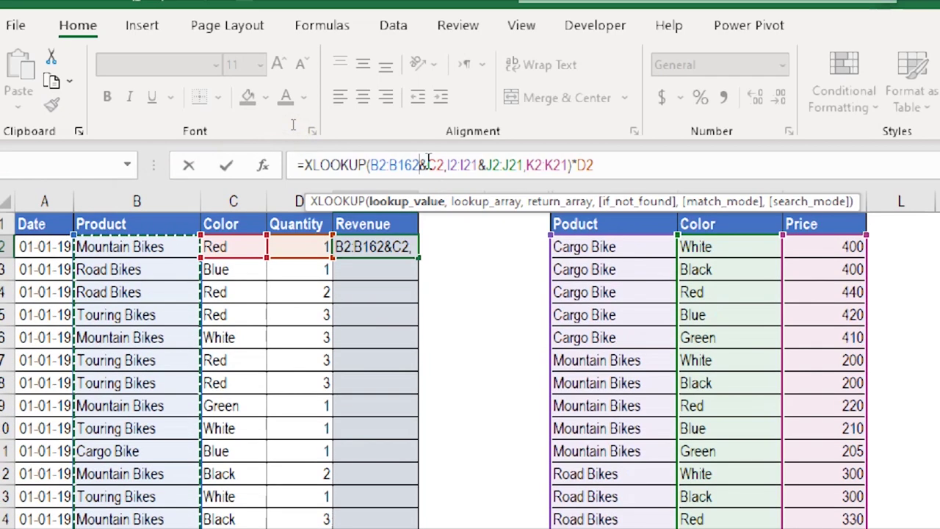
drag(428, 163, 438, 166)
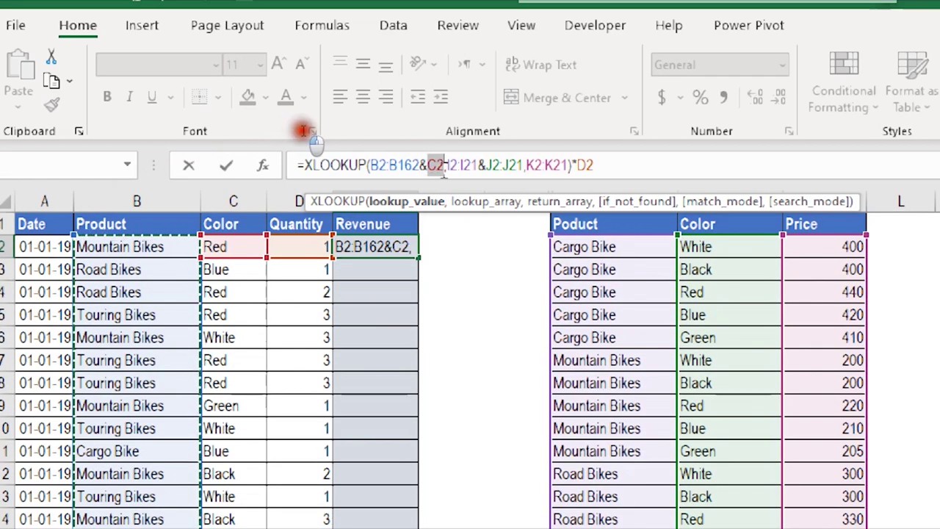
click(228, 251)
click(228, 251)
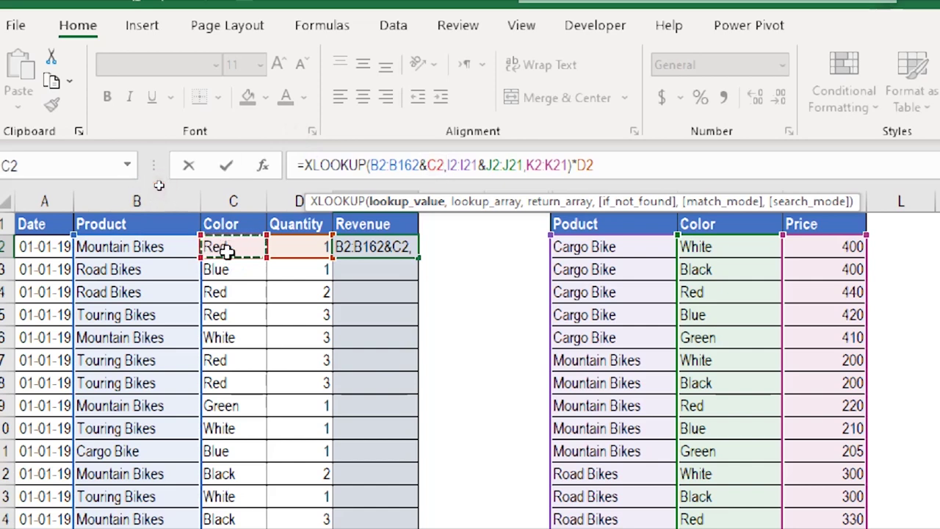
key(ctrl+shift+Down)
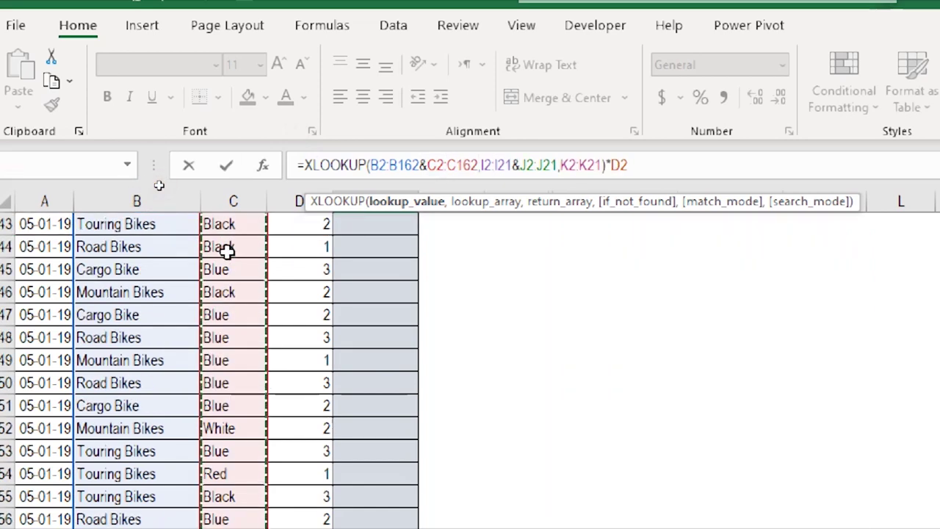
Change the quantity multiplier in the E2 formula to D2:D162 and commit the formula
scroll(227, 251, up, 20)
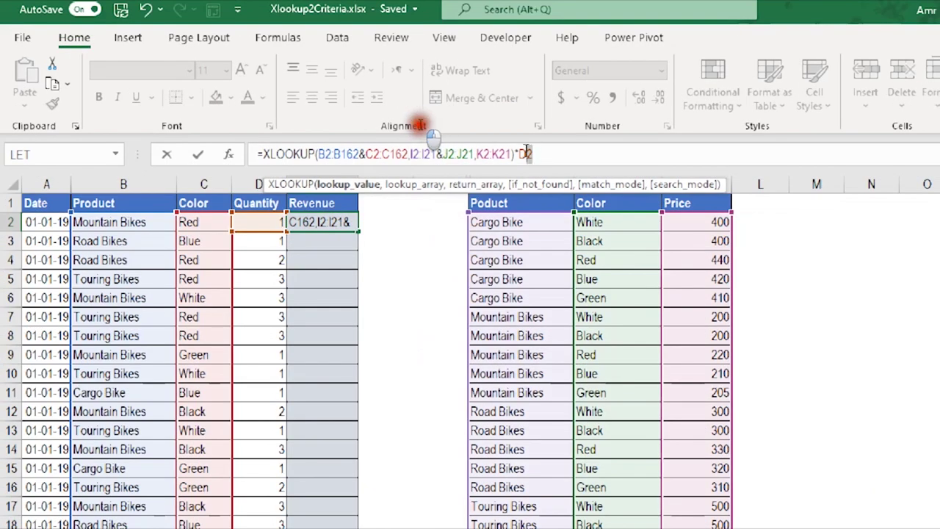
click(264, 221)
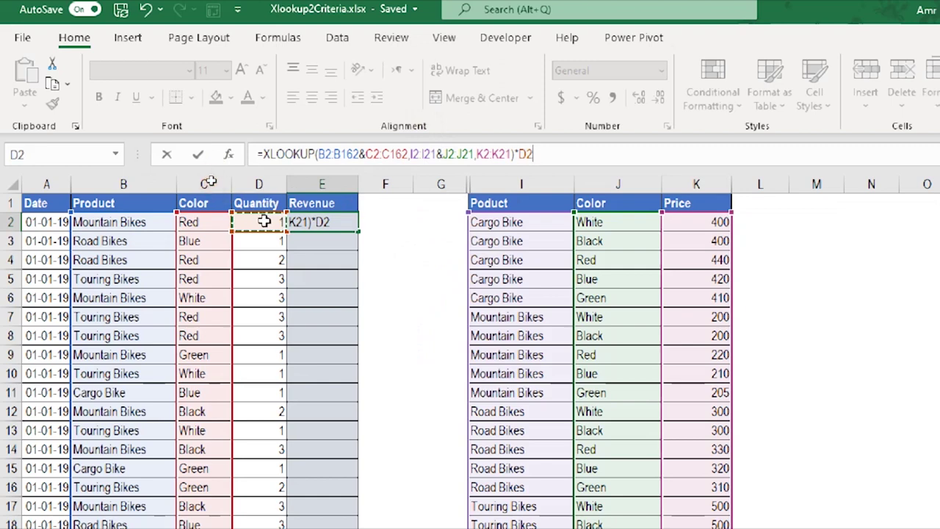
key(ctrl+shift+Down)
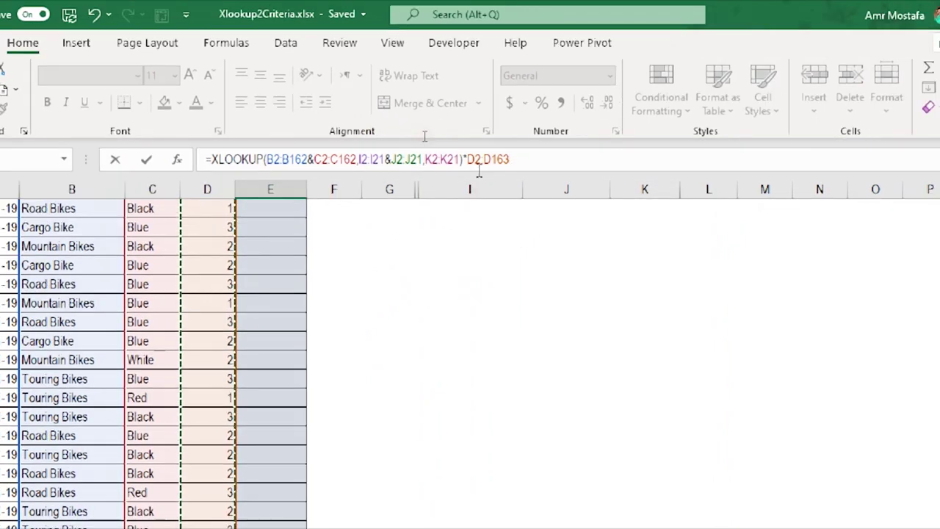
key(BackSpace)
text(2)
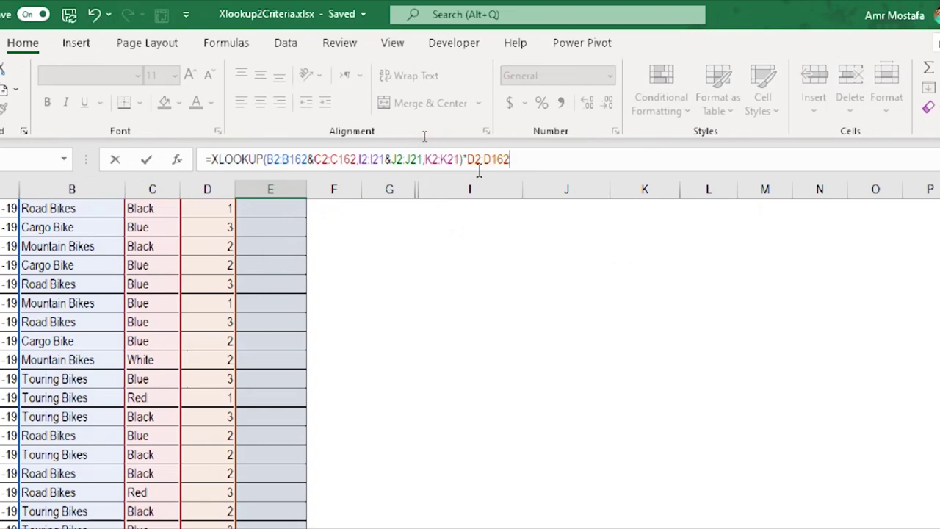
key(ctrl+Return)
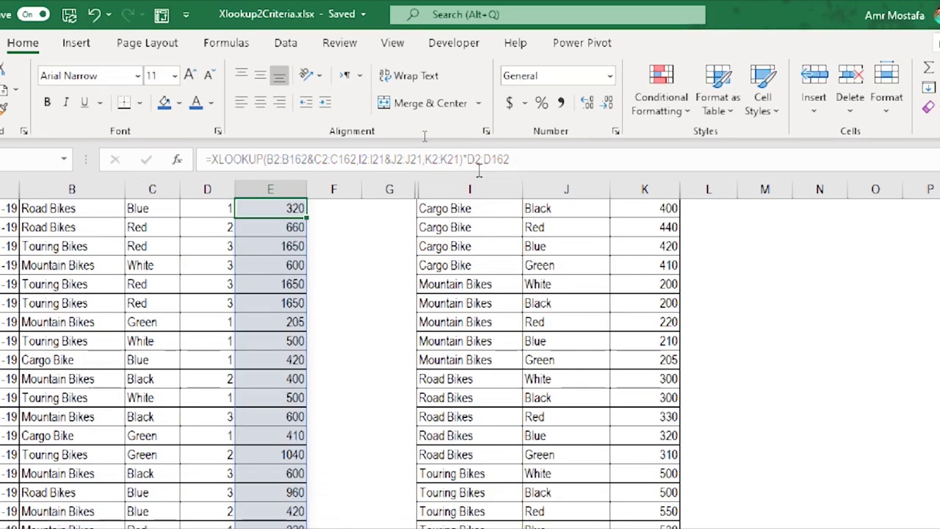
Total the spilled revenue column in cell E163 with AutoSum, using =SUM(E2#)
key(ctrl+period)
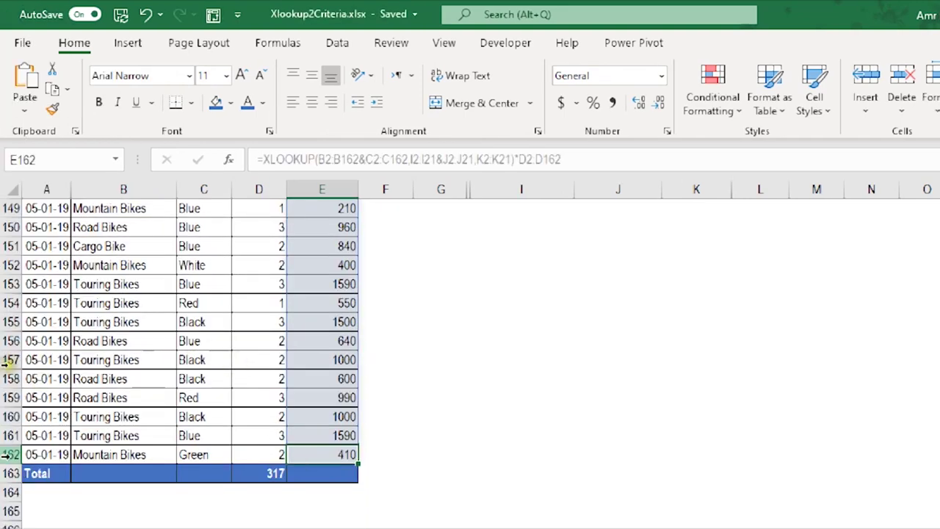
click(357, 472)
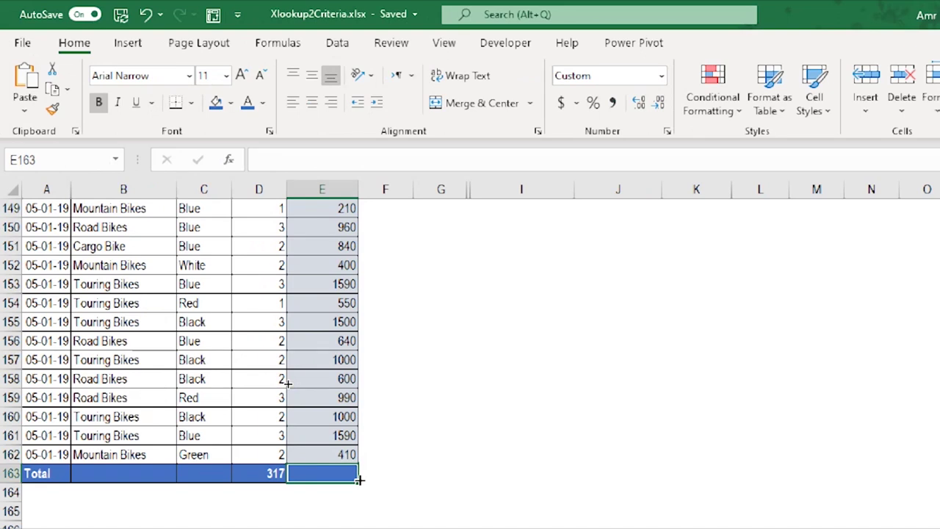
key(alt+equal)
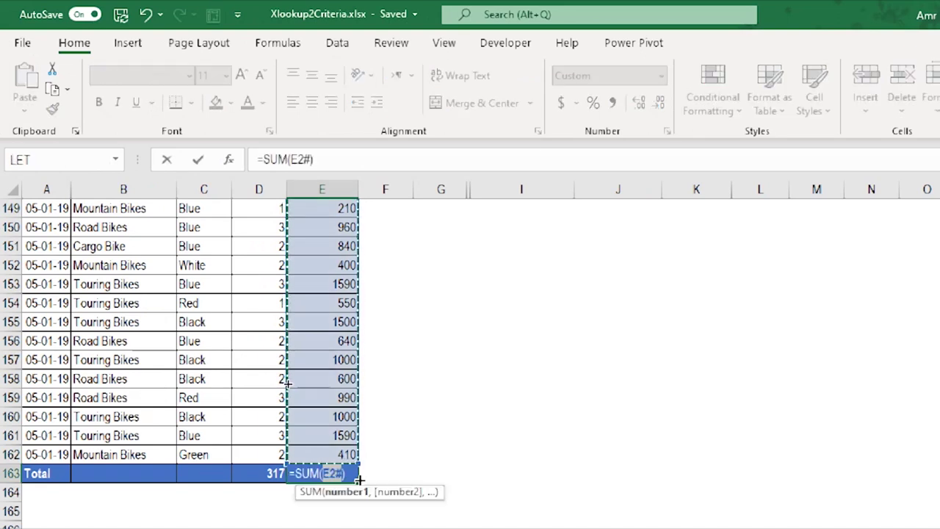
key(Return)
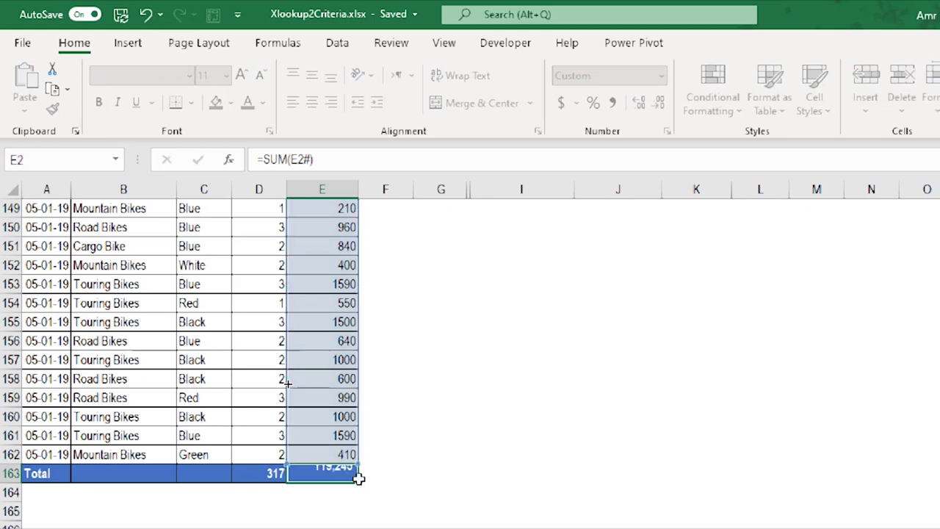
click(357, 477)
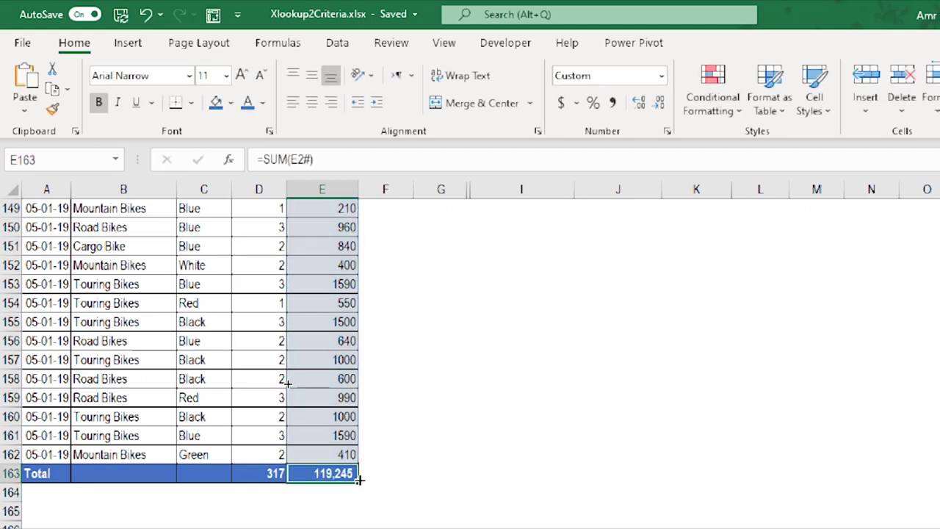
key(Up)
key(ctrl+Up)
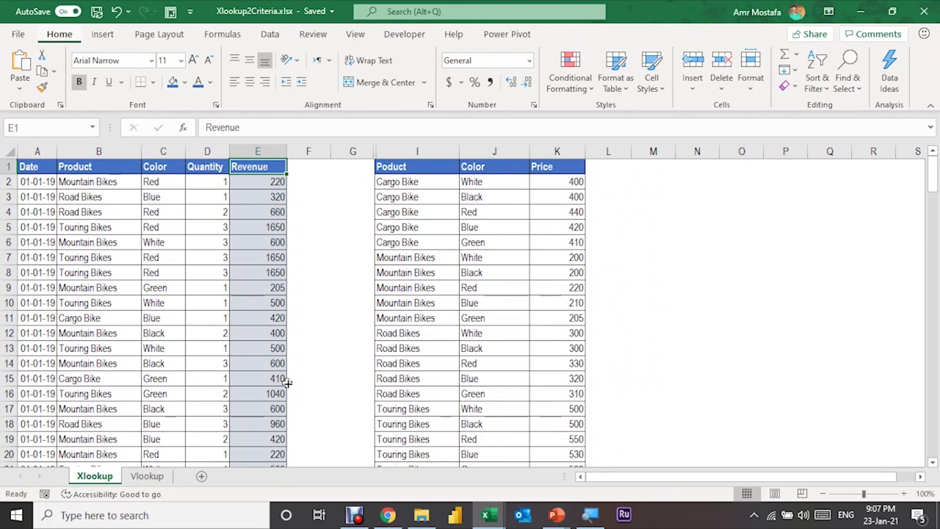
key(alt)
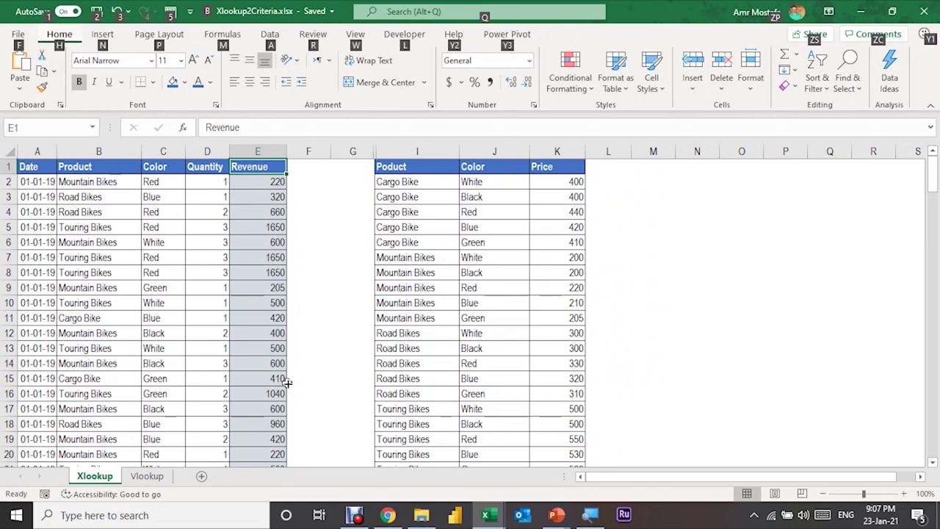
key(Escape)
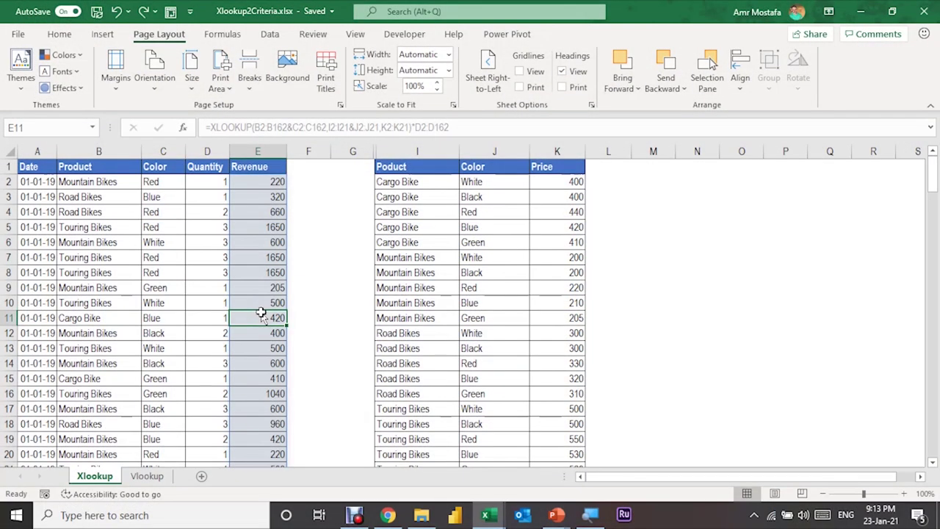
Switch to the Vlookup sheet and select the first product cell, I2, of its price table
click(339, 250)
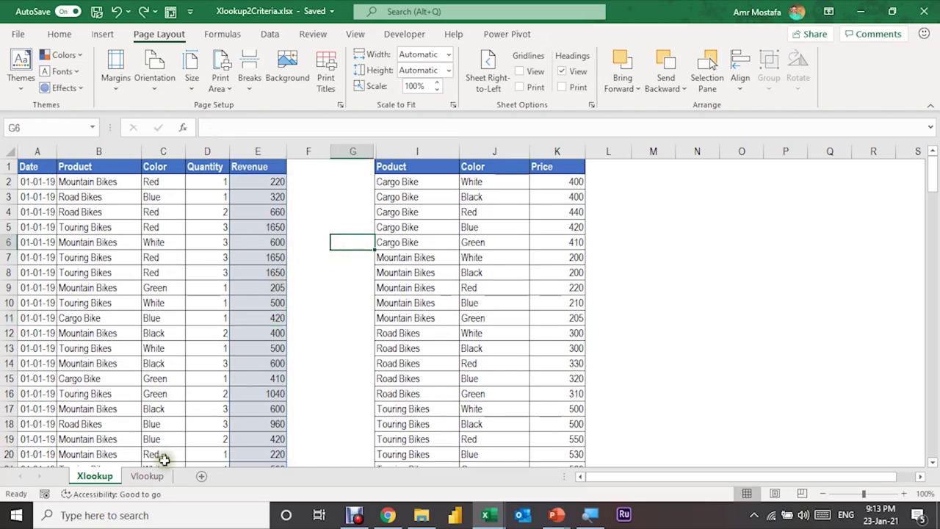
click(147, 475)
click(193, 227)
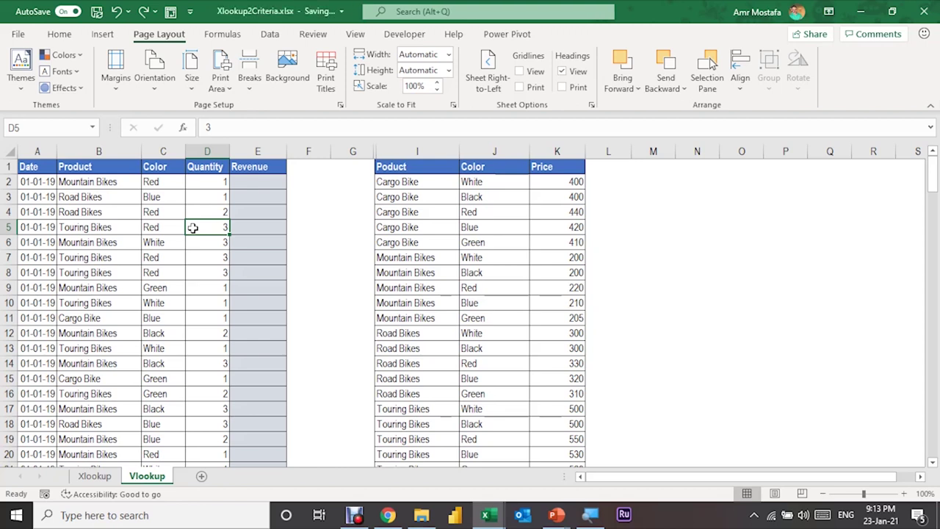
click(412, 196)
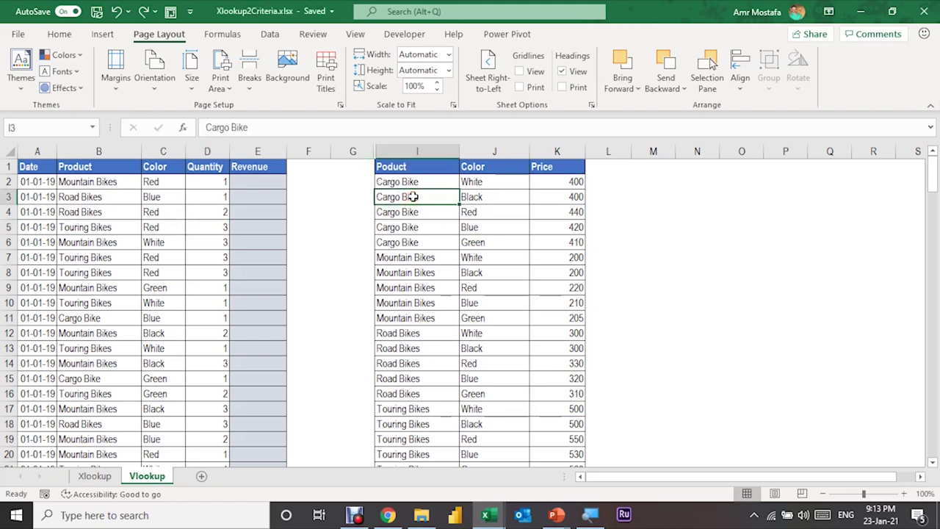
key(Up)
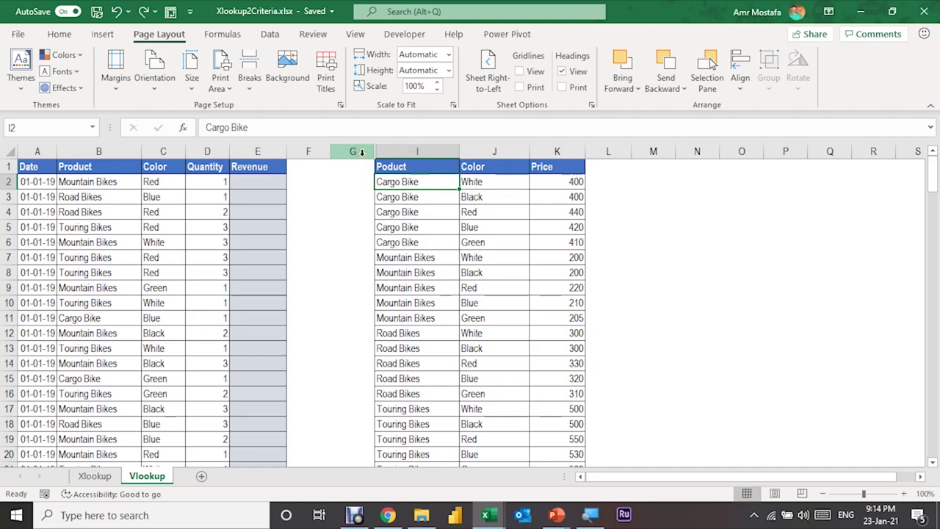
Unhide column H between columns G and I on the Vlookup sheet
drag(357, 151, 389, 152)
right_click(389, 150)
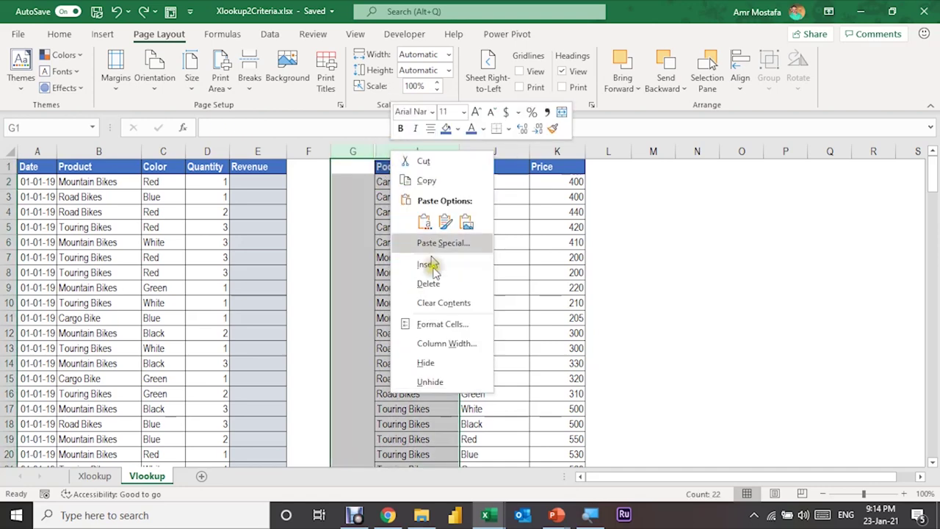
click(445, 379)
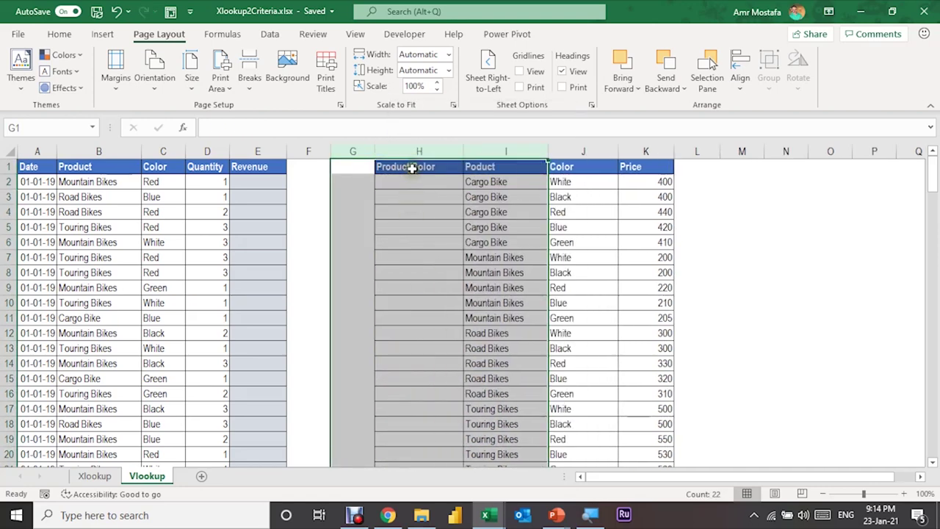
Enter the formula =I2&J2 in cell H2 to join the product and color under the Product/Color header
click(411, 166)
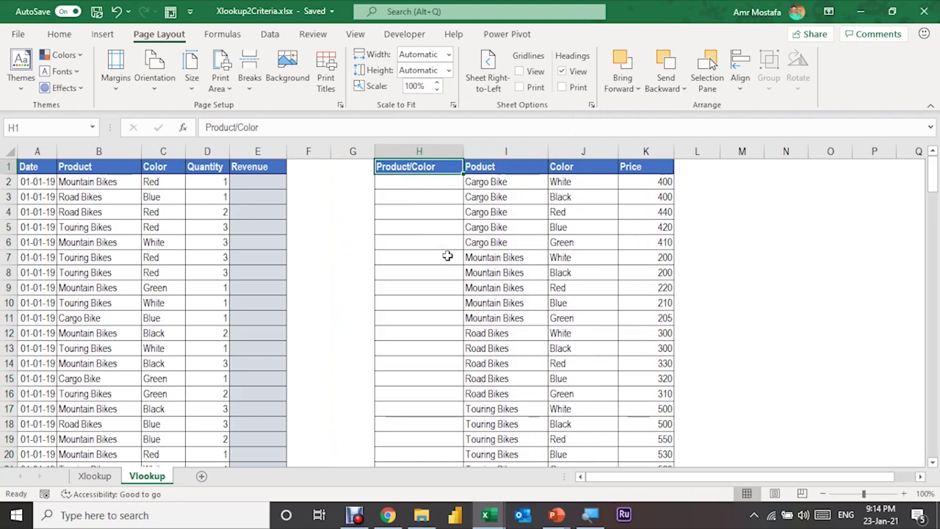
key(Down)
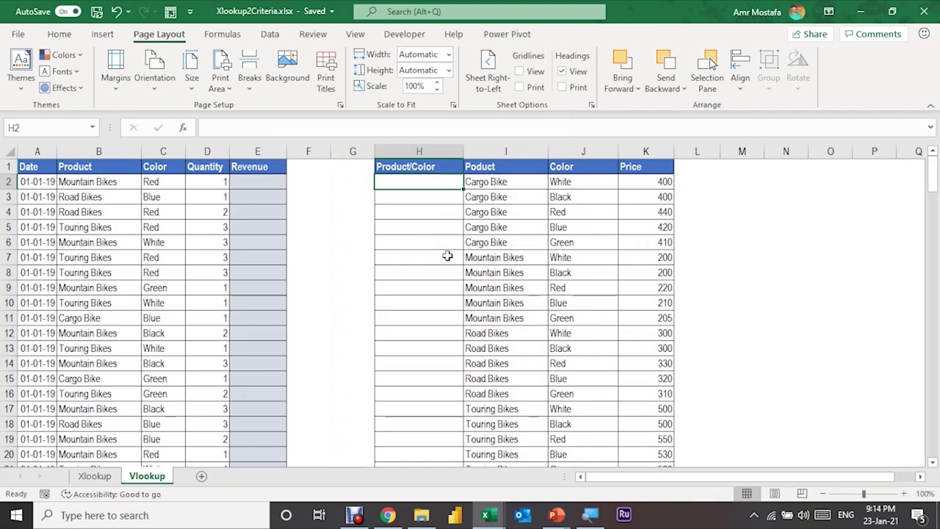
text(=)
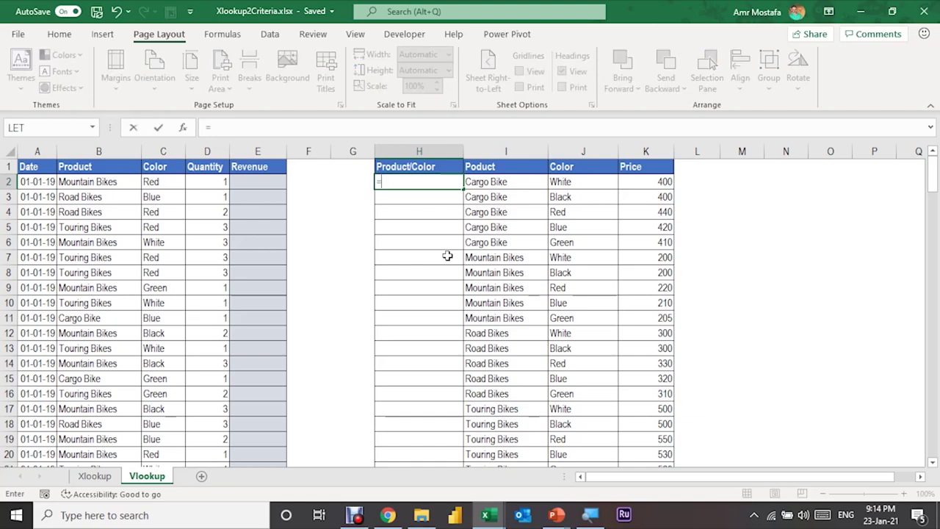
key(Right)
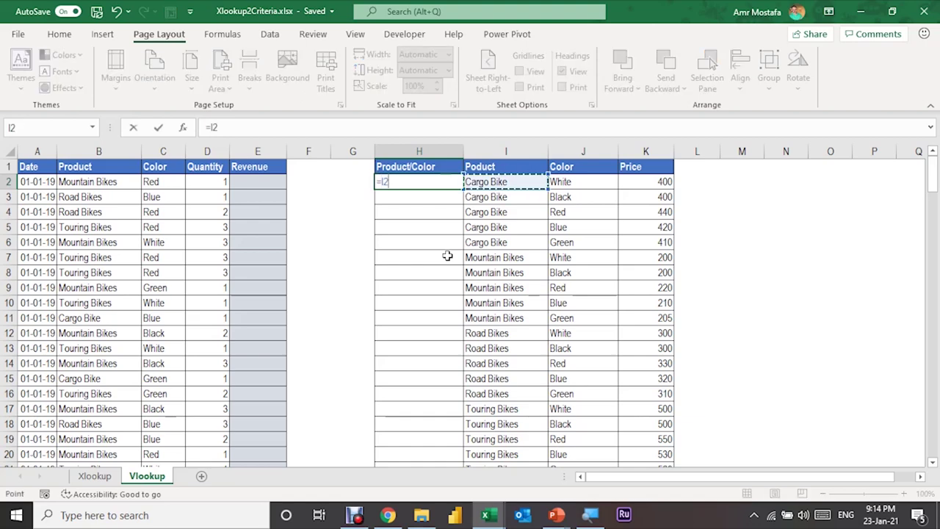
text(&)
click(572, 181)
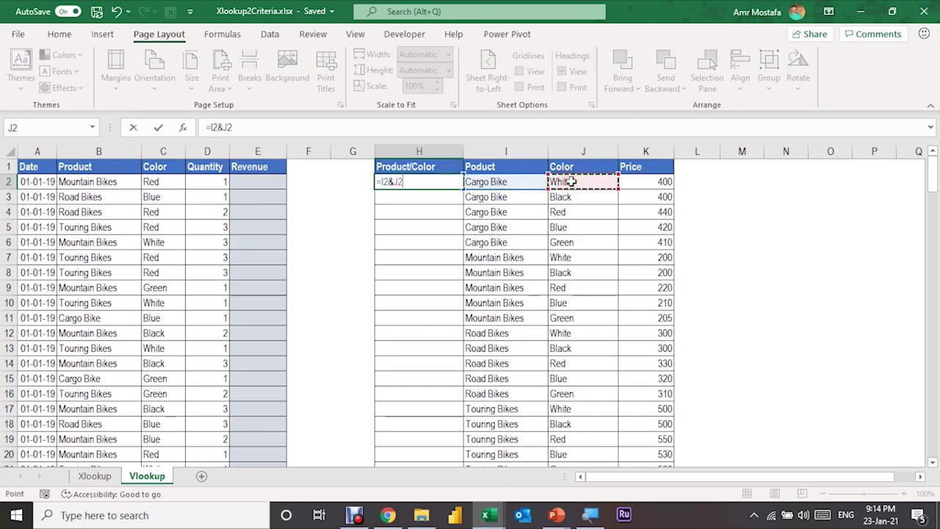
key(Return)
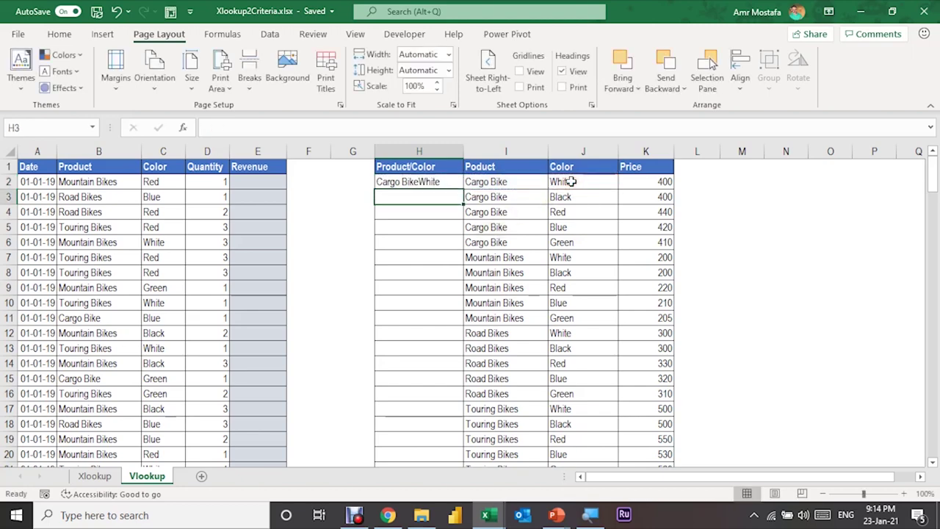
Fill the Product/Color formula from H2 down to H21, the last row of the price table
key(Right)
key(ctrl+Down)
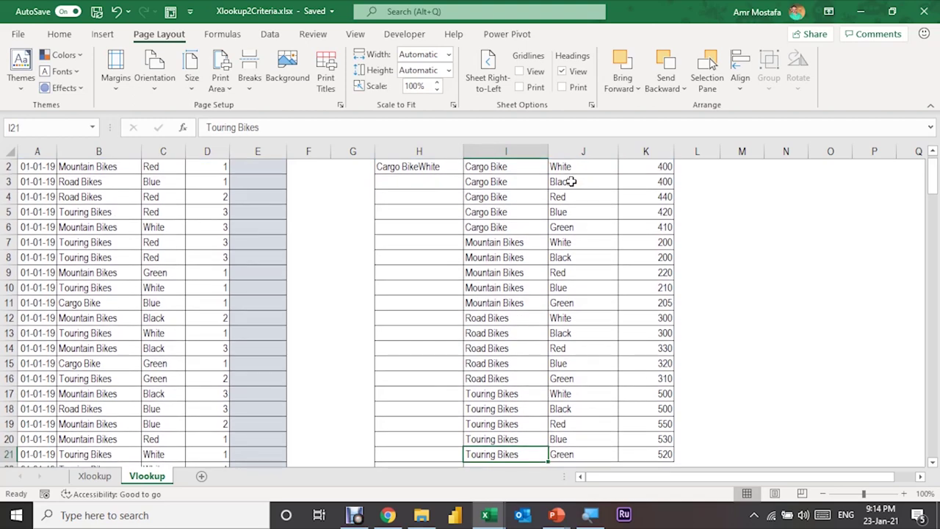
scroll(572, 182, down, 2)
scroll(572, 181, up, 1)
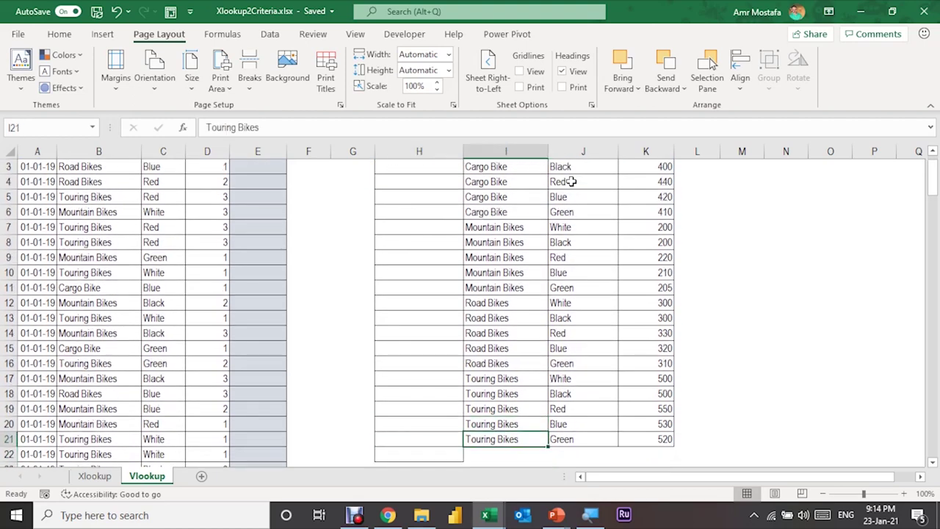
key(Left)
key(ctrl+shift+Up)
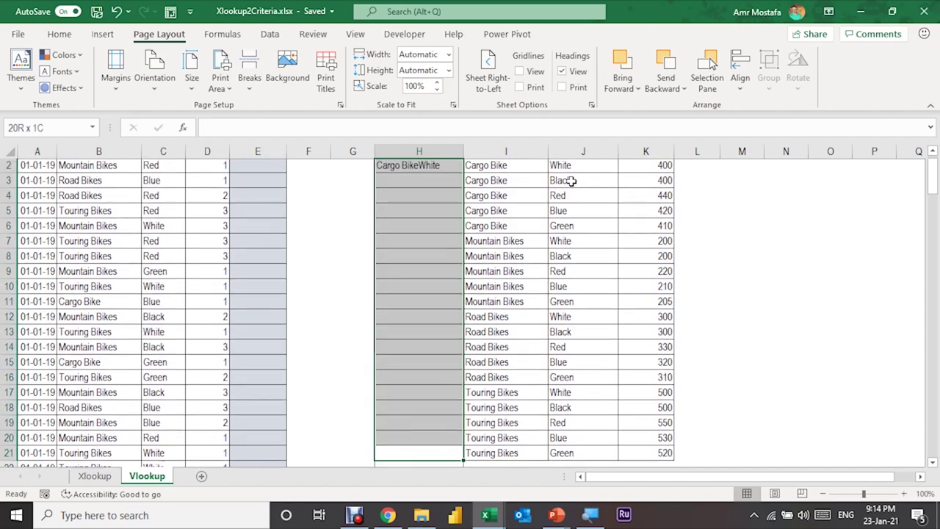
key(ctrl+d)
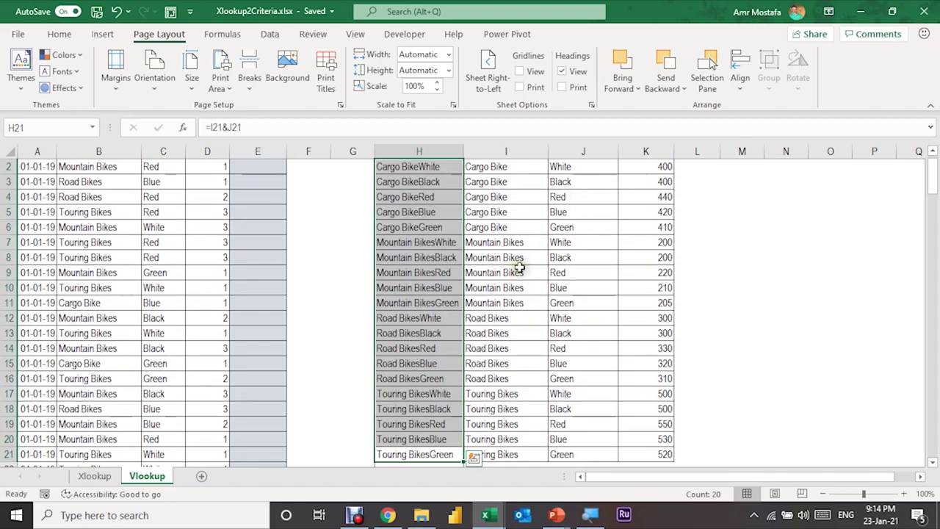
Start a VLOOKUP formula in the first Revenue cell, E2, with B2&C2 as the lookup value
scroll(519, 267, down, 1)
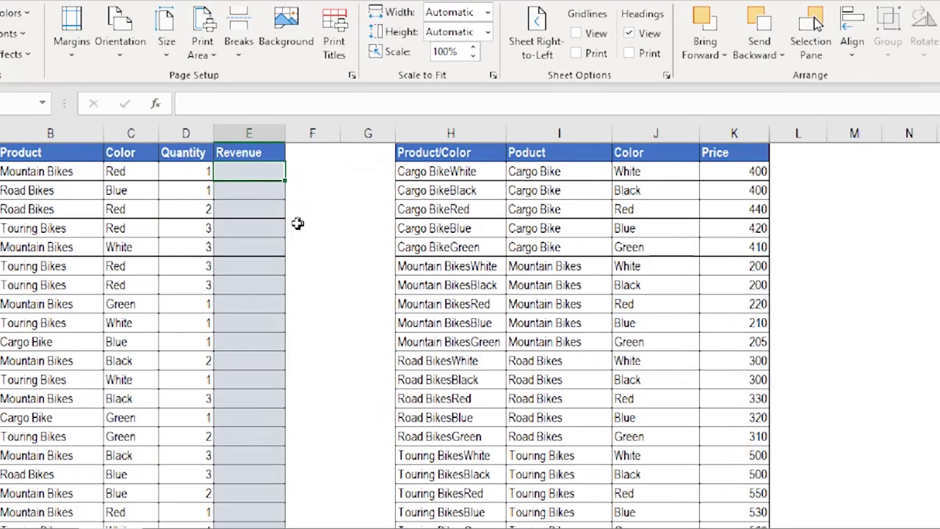
scroll(296, 220, up, 1)
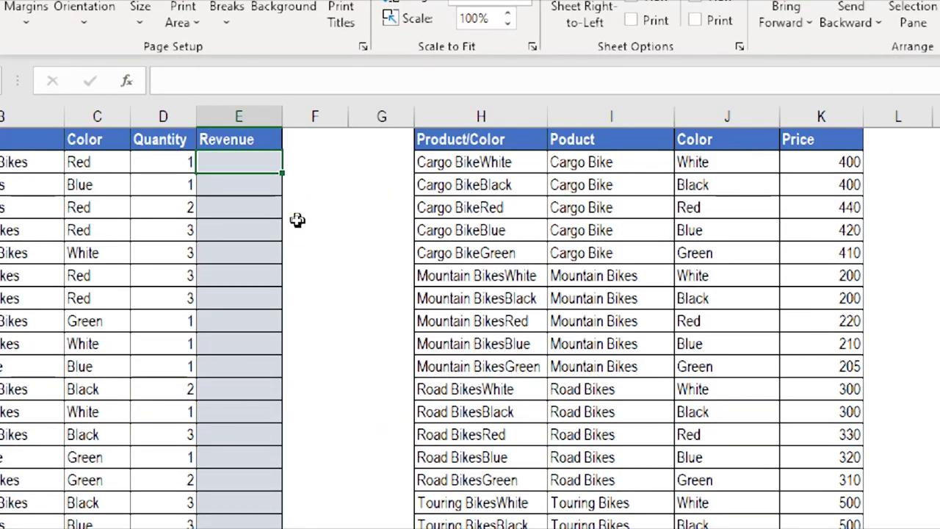
text(=vl)
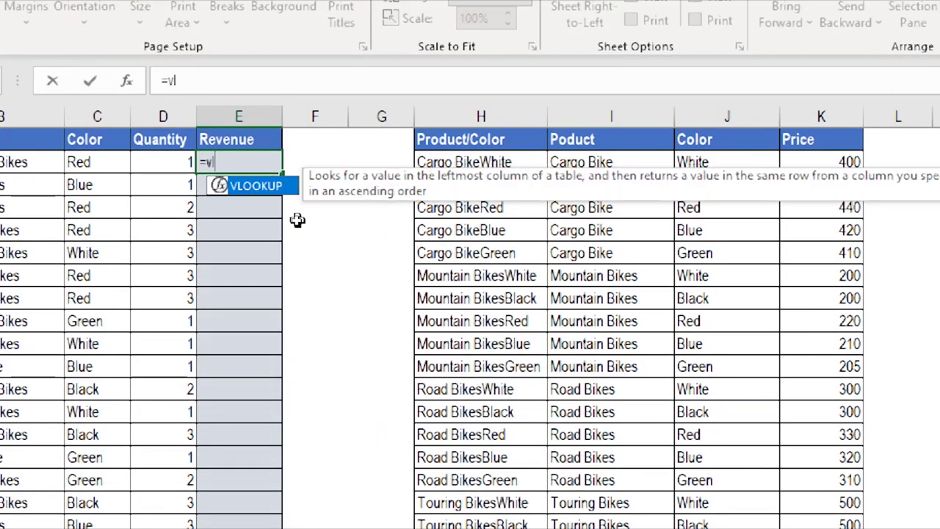
double_click(243, 188)
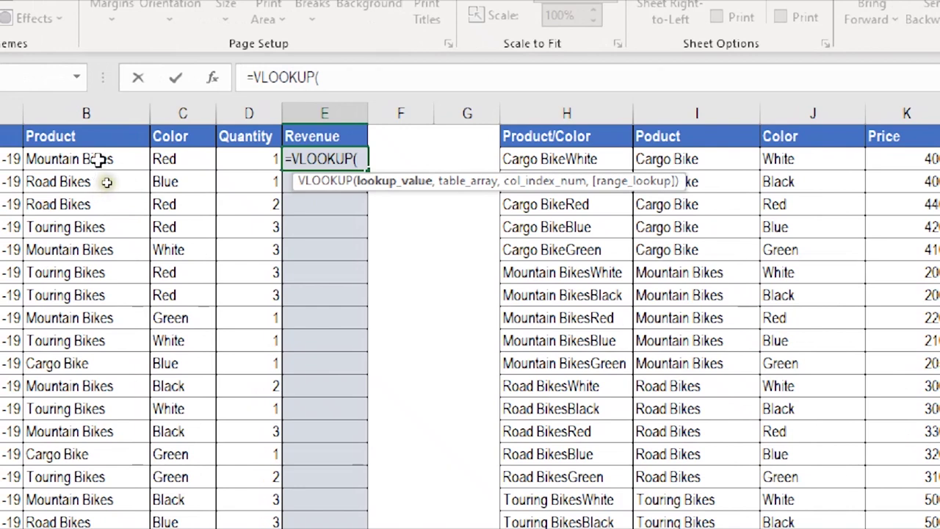
click(99, 159)
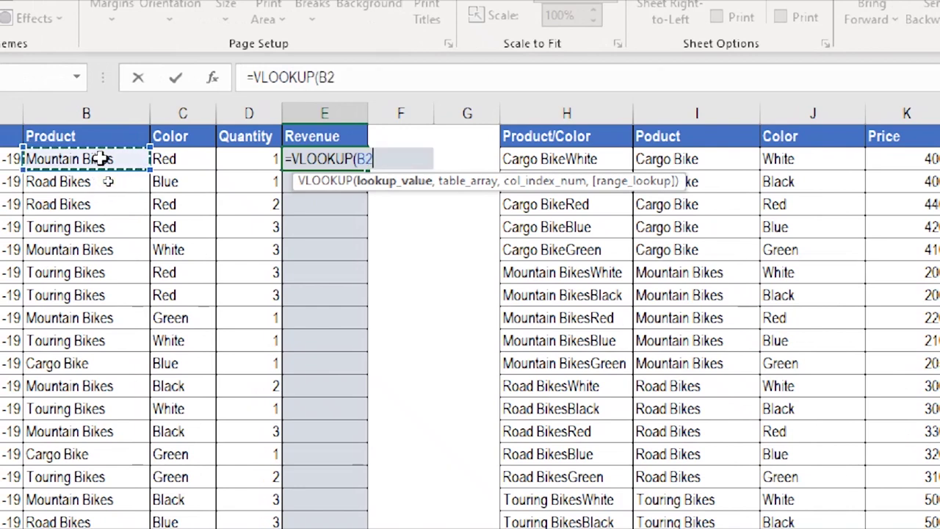
text(&)
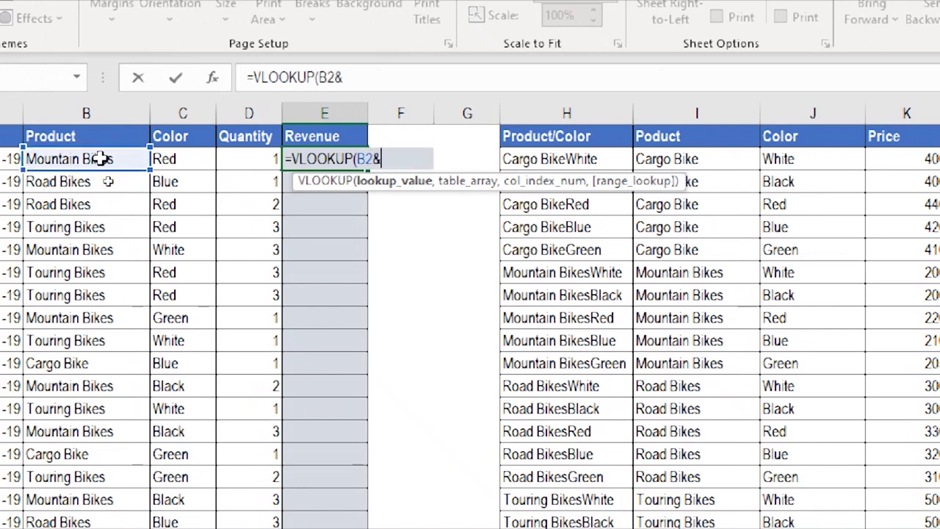
click(191, 154)
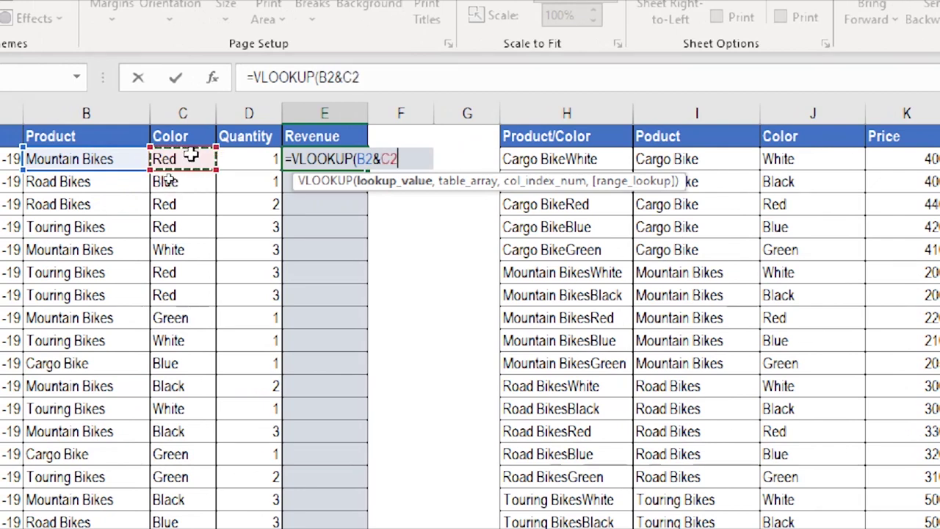
text(,)
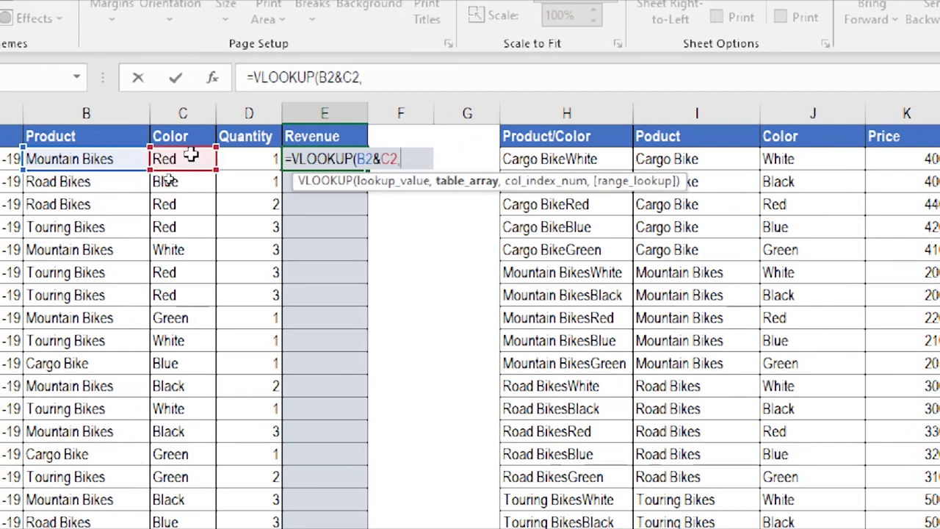
Set the VLOOKUP table array to the whole price table without headers, H2:K21
click(571, 158)
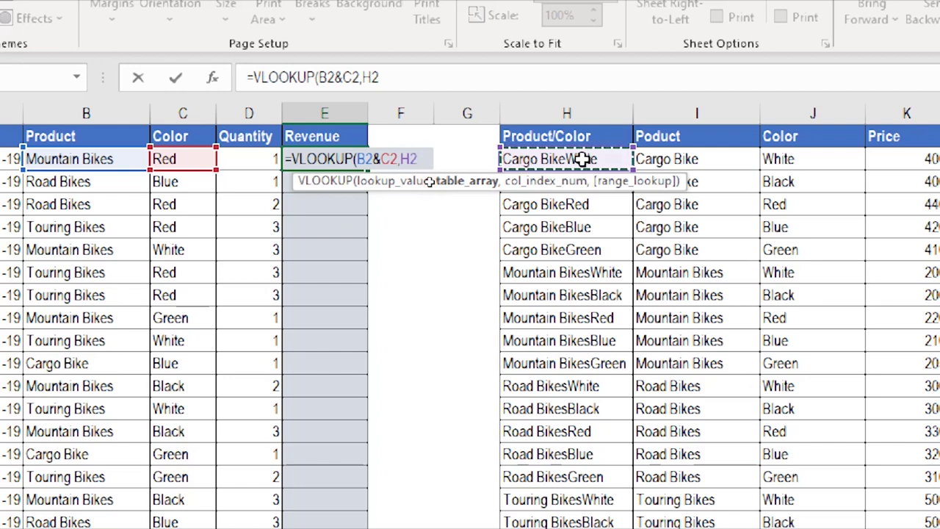
key(ctrl+shift+Right)
key(ctrl+shift+Down)
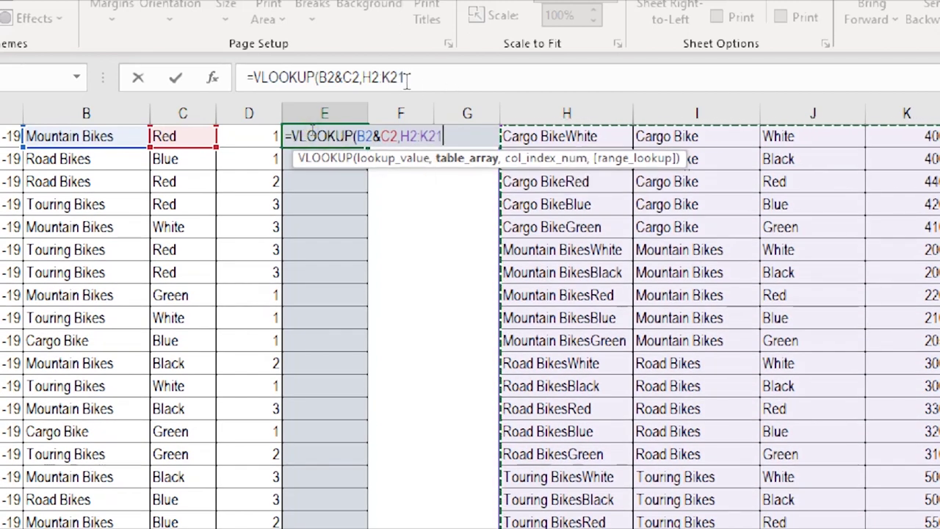
text(,)
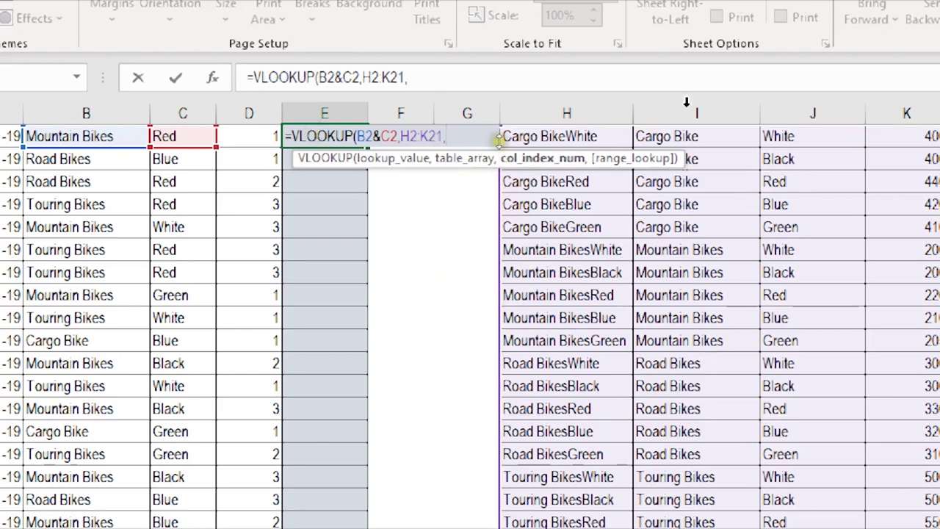
click(473, 227)
scroll(474, 227, up, 1)
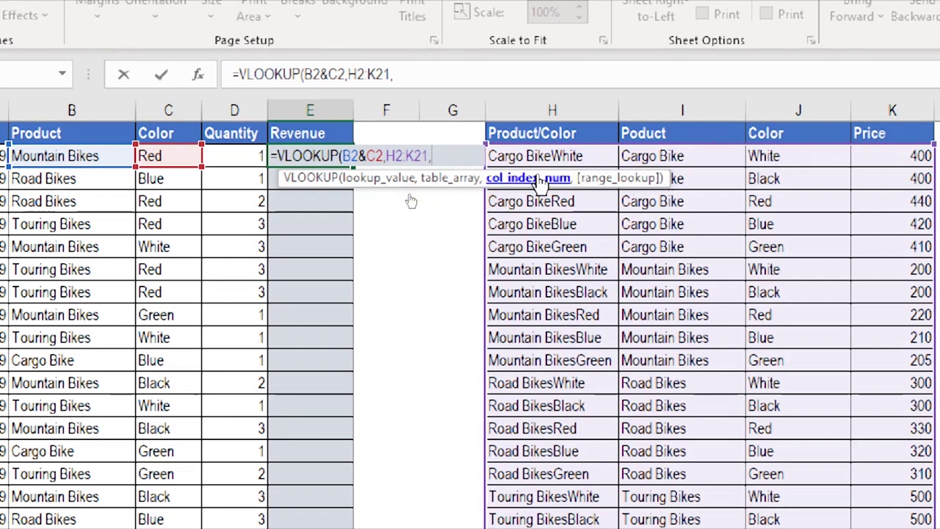
Complete the E2 VLOOKUP with column index 4 and FALSE for an exact match, and commit it
text(4,)
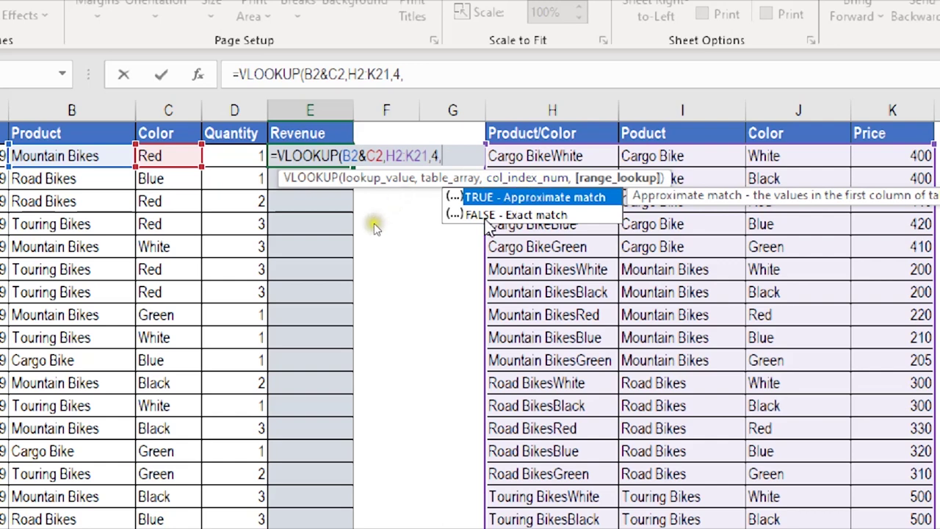
key(Down)
key(Tab)
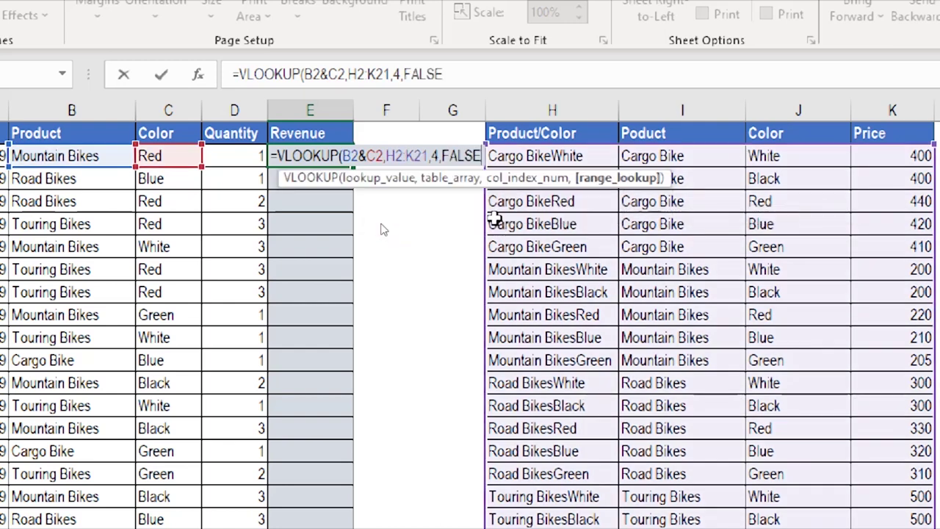
text())
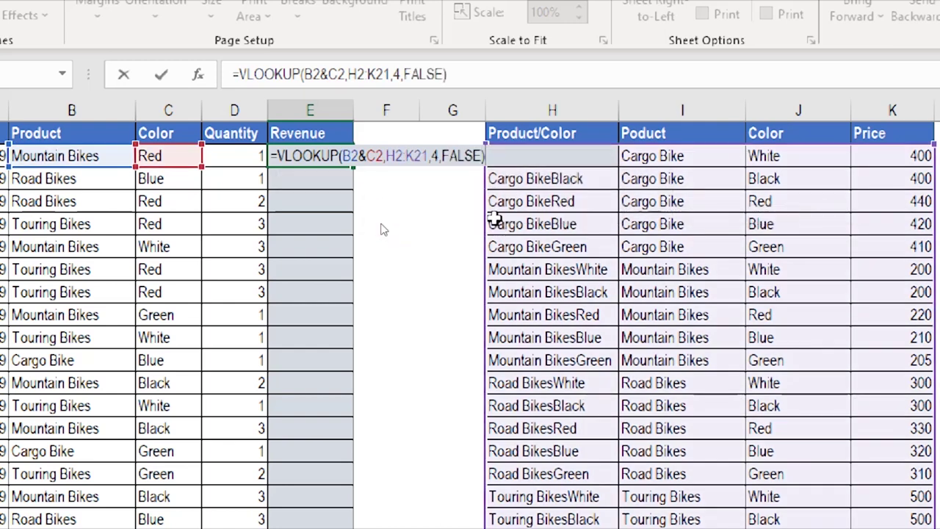
key(Return)
key(Up)
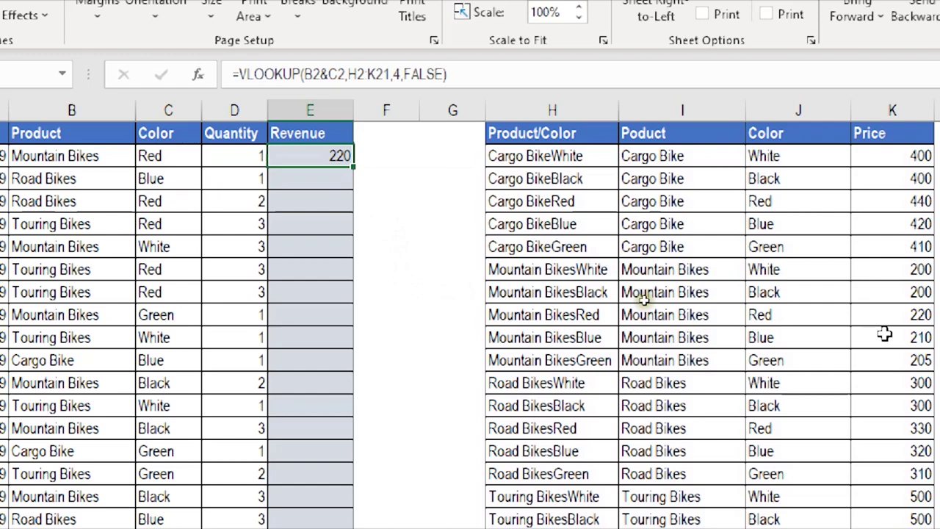
Multiply the VLOOKUP result in E2 by the quantity in D2 and commit the formula
click(479, 73)
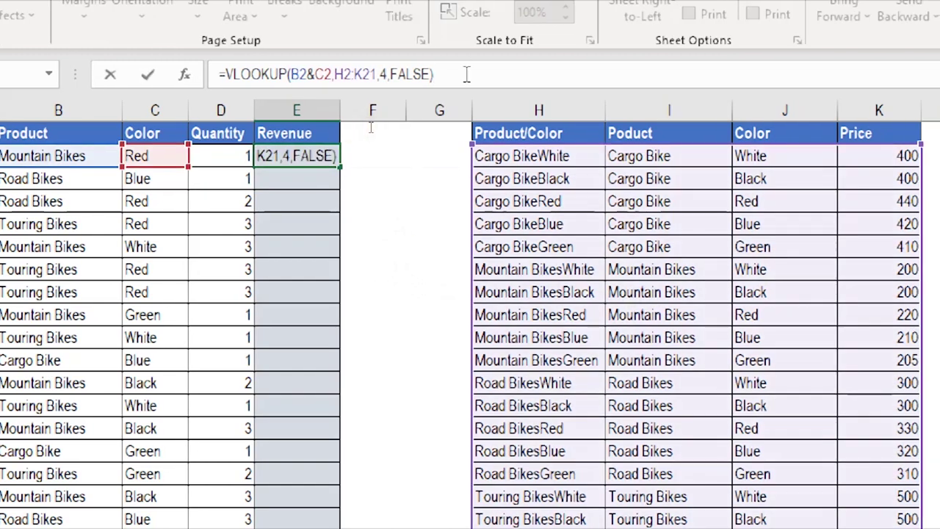
text(*)
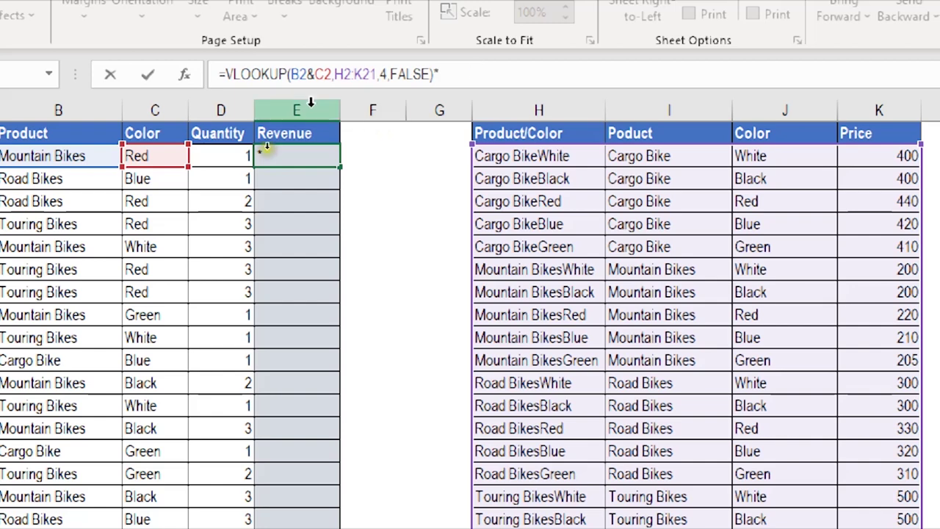
click(232, 154)
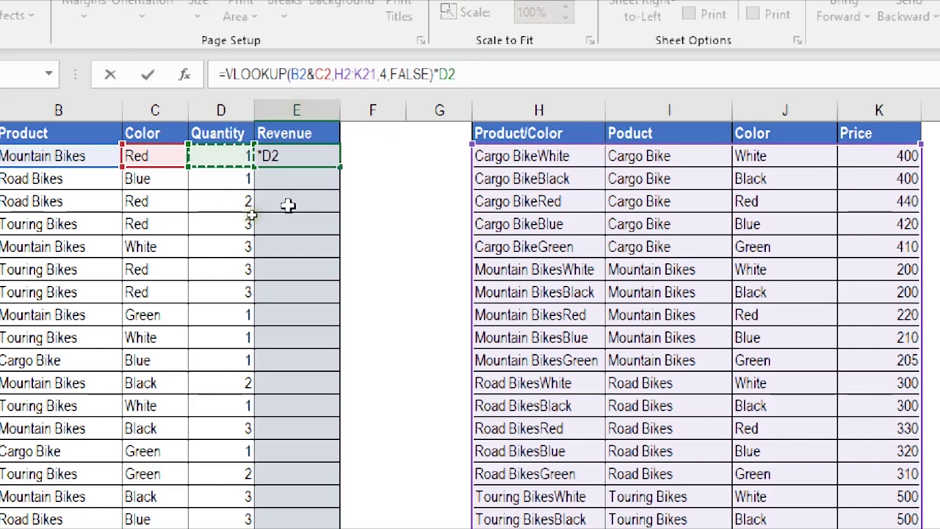
key(Return)
key(Up)
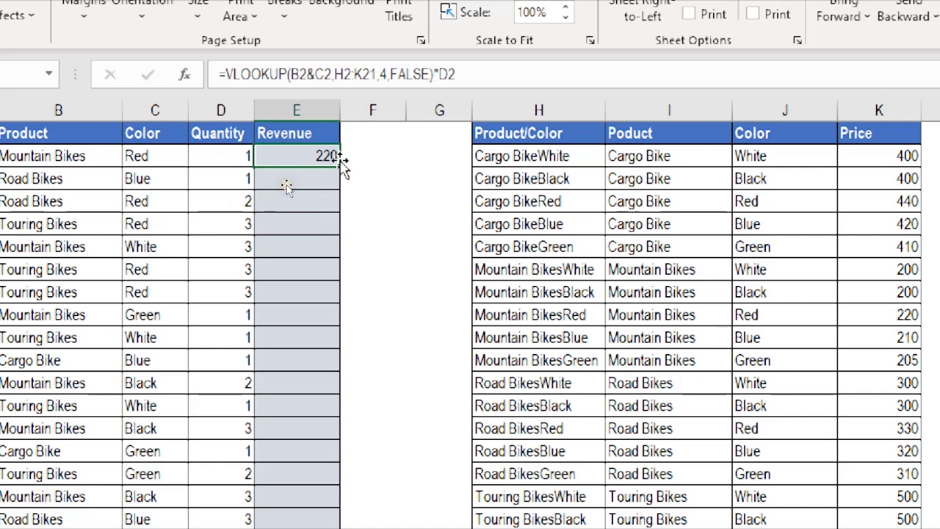
Try filling the E2 formula down to E3, inspect the copied formula's references, and undo the fill
drag(339, 168, 339, 195)
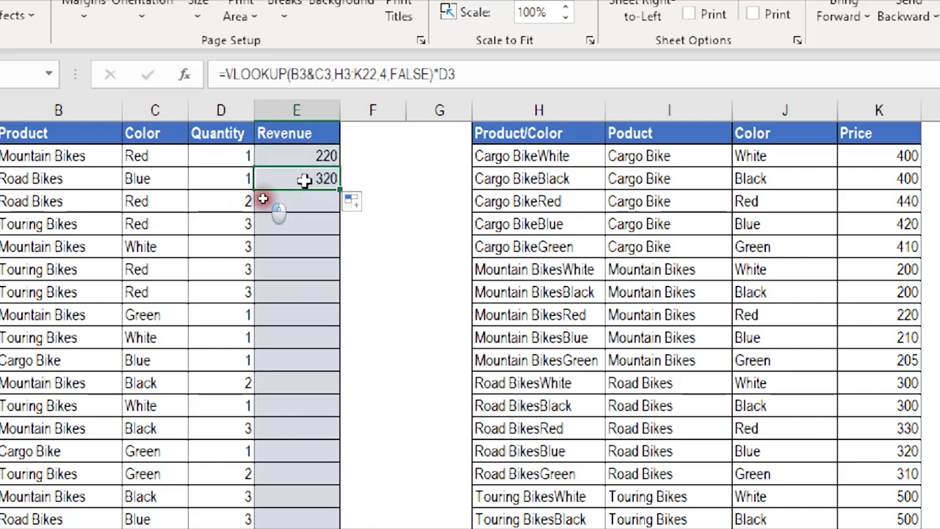
double_click(306, 180)
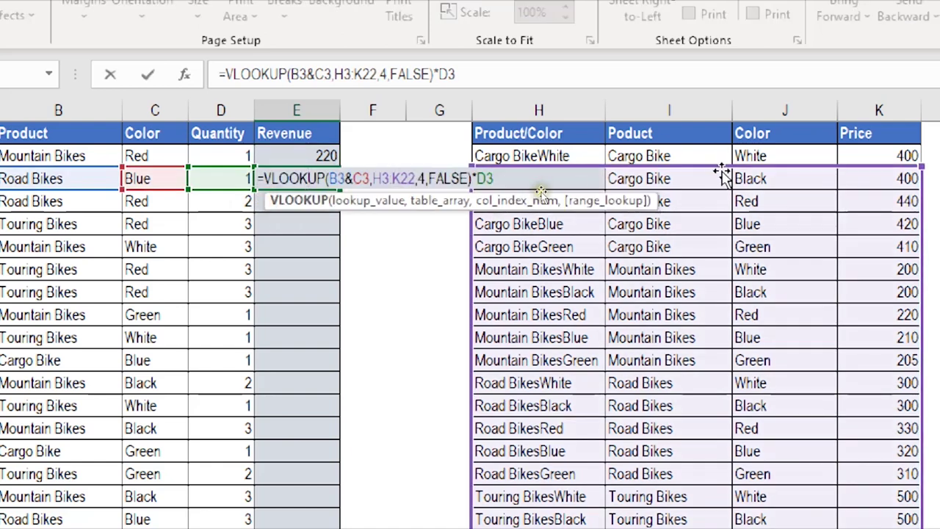
key(Escape)
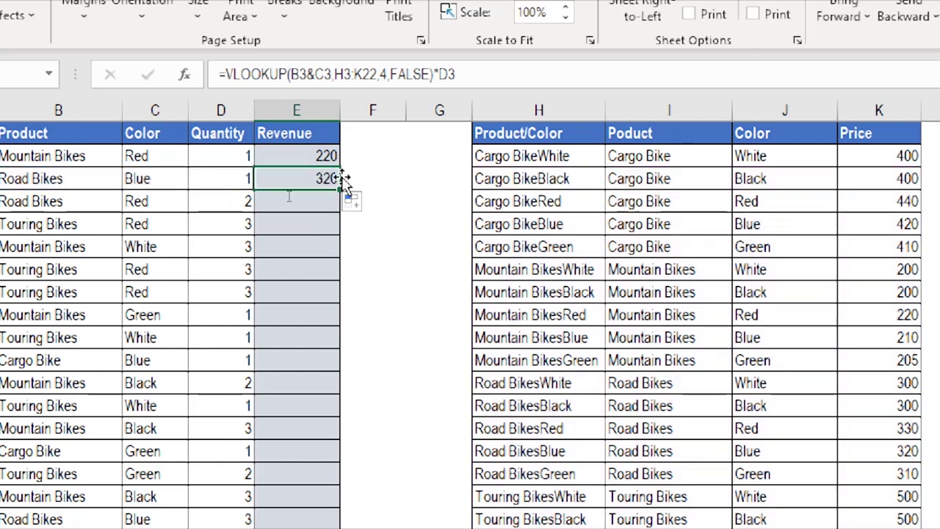
key(ctrl+z)
key(Up)
key(Down)
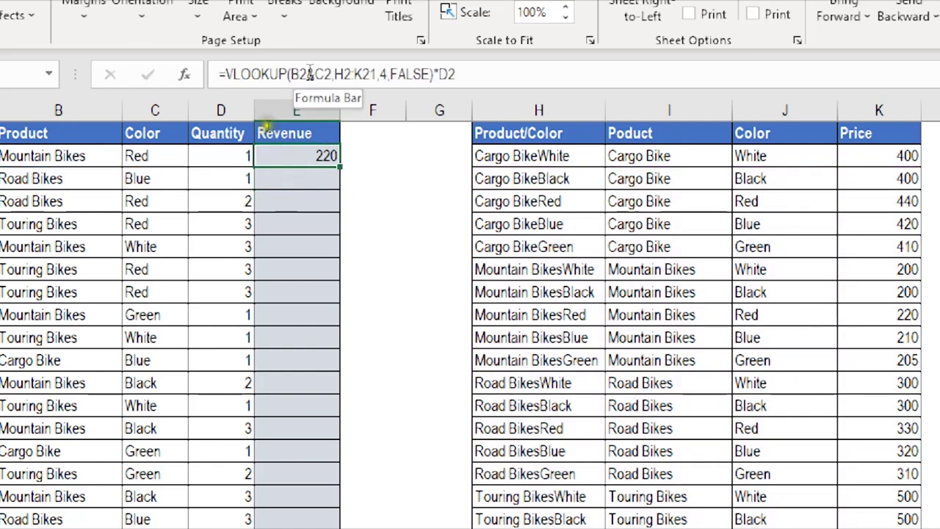
Make the VLOOKUP table array in E2 absolute as $H$2:$K$21 and commit the formula
click(376, 75)
click(405, 114)
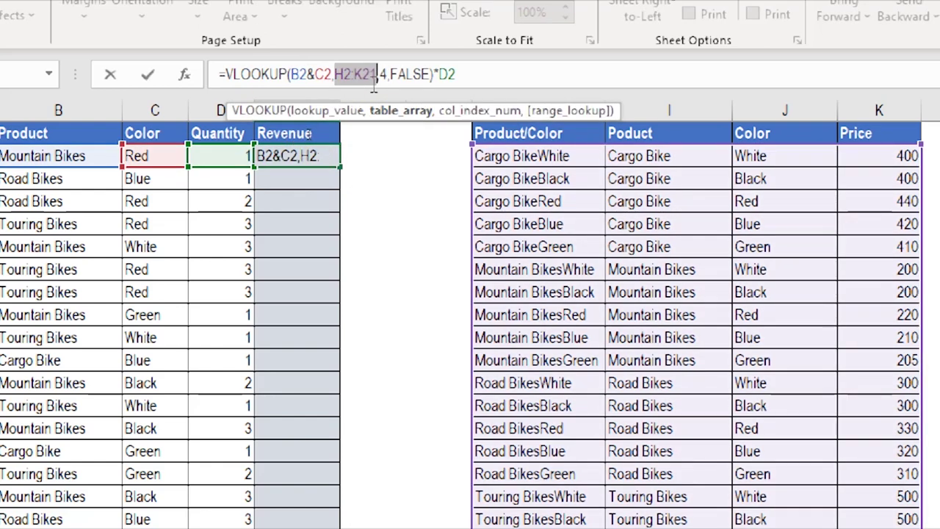
key(F4)
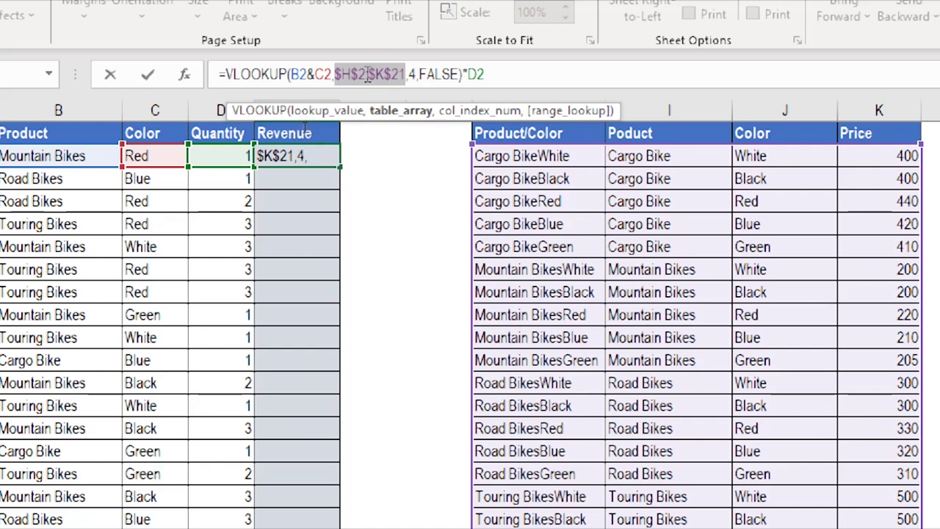
key(Return)
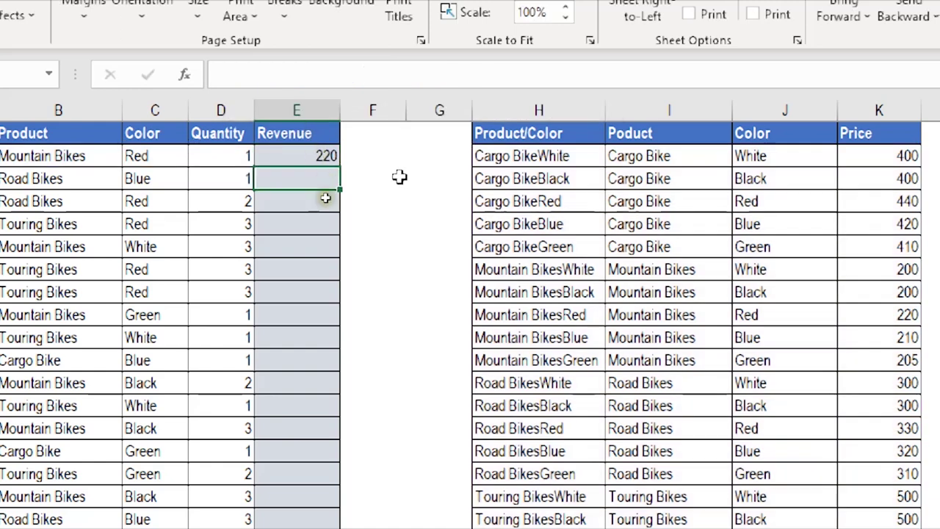
Copy the E2 revenue formula down the Revenue column through E162
click(322, 158)
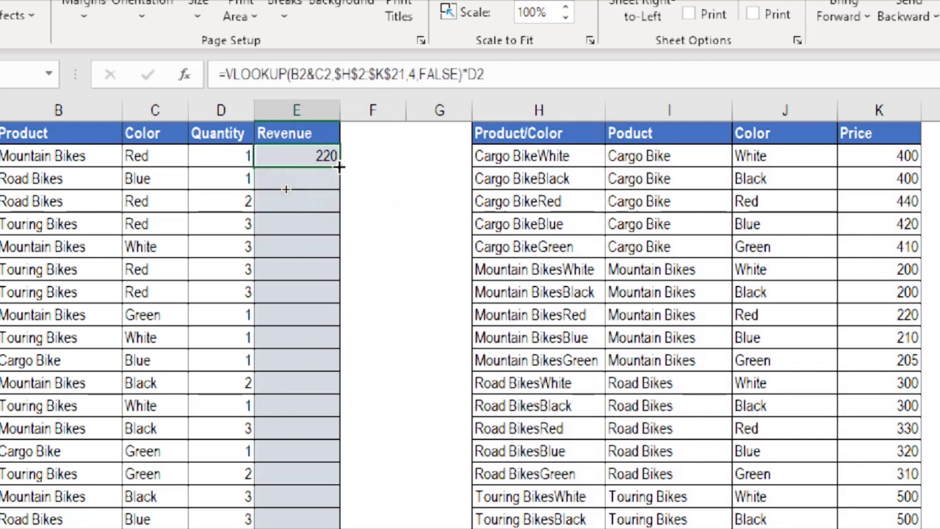
click(238, 158)
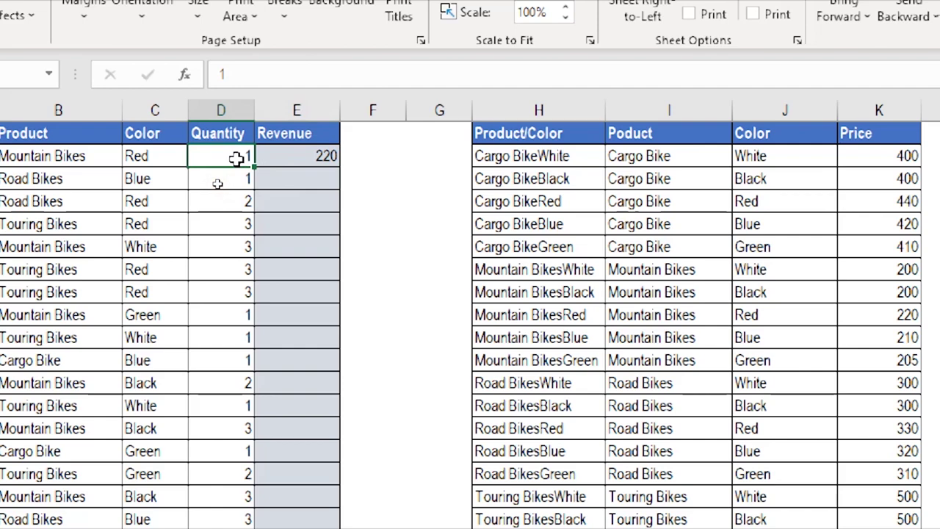
key(ctrl+Down)
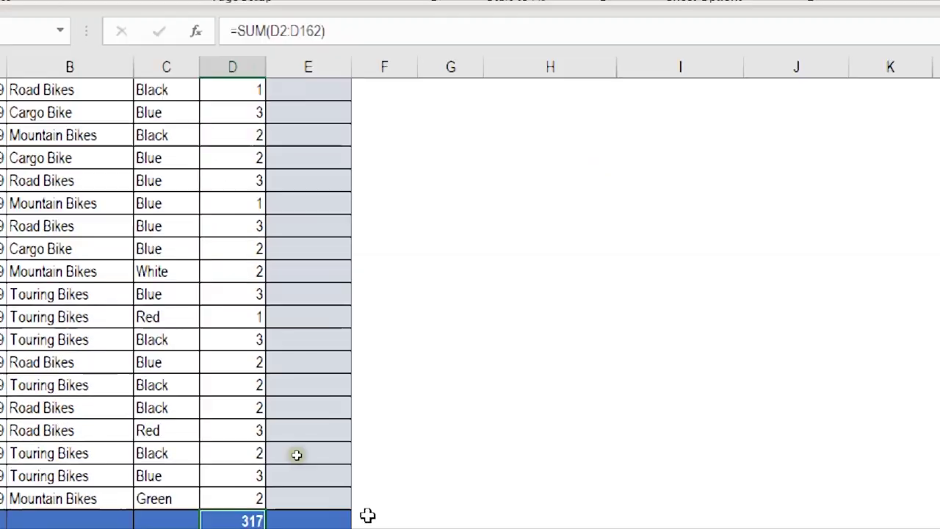
click(306, 483)
key(Up)
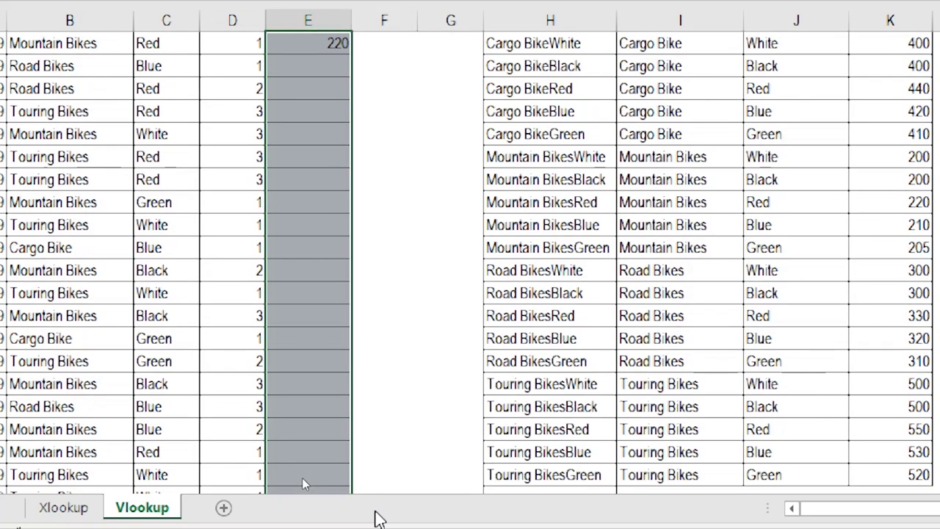
key(ctrl+v)
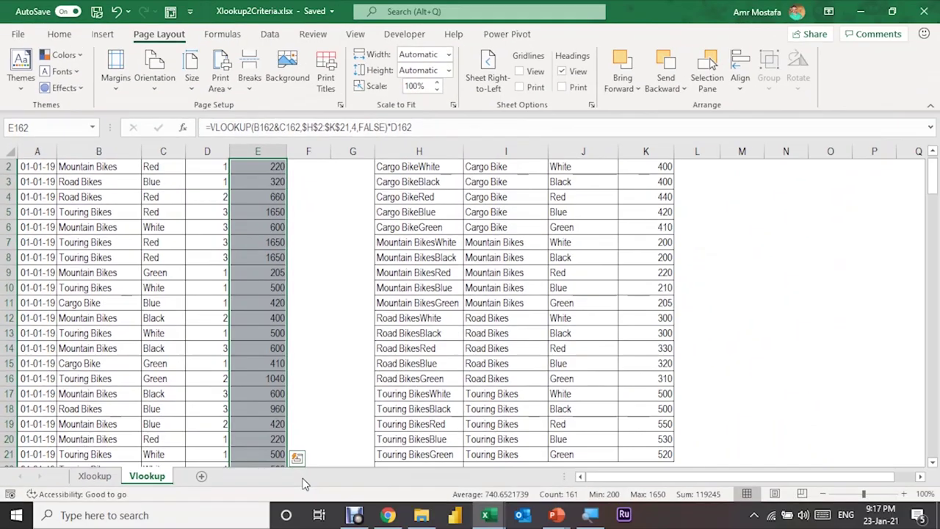
Total the Revenue column in E163 with =SUM(E2:E162)
key(Down)
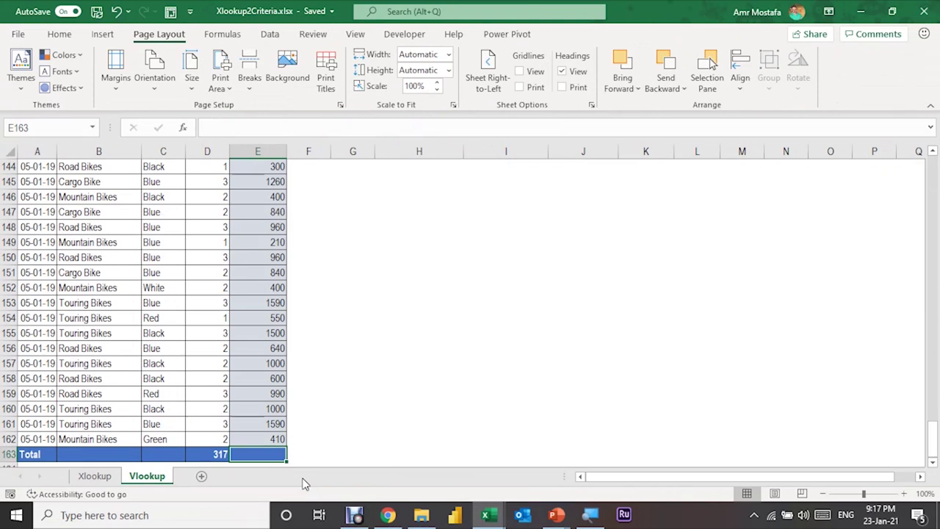
key(alt+equal)
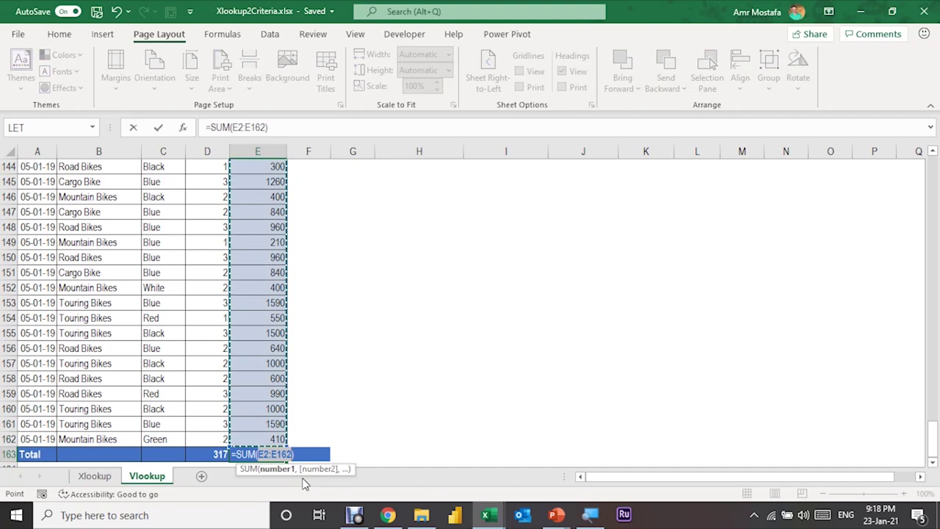
key(Return)
key(Up)
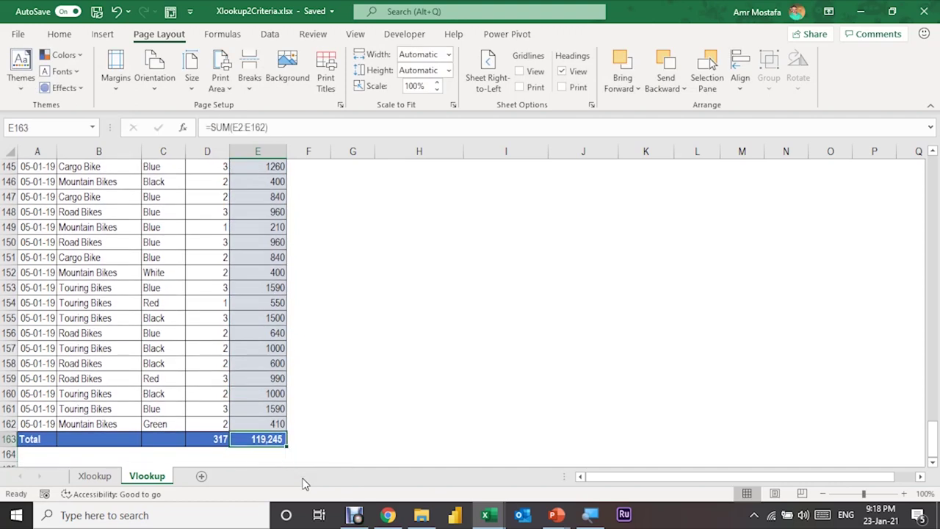
Compare the Revenue formulas on the Xlookup and Vlookup sheets, and inspect the Product/Color helper formula in H2
key(ctrl+Up)
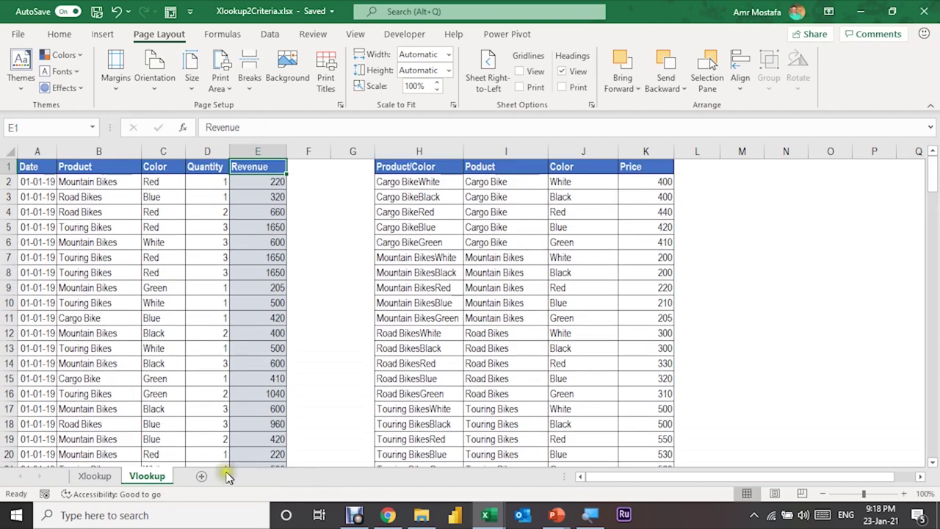
click(103, 476)
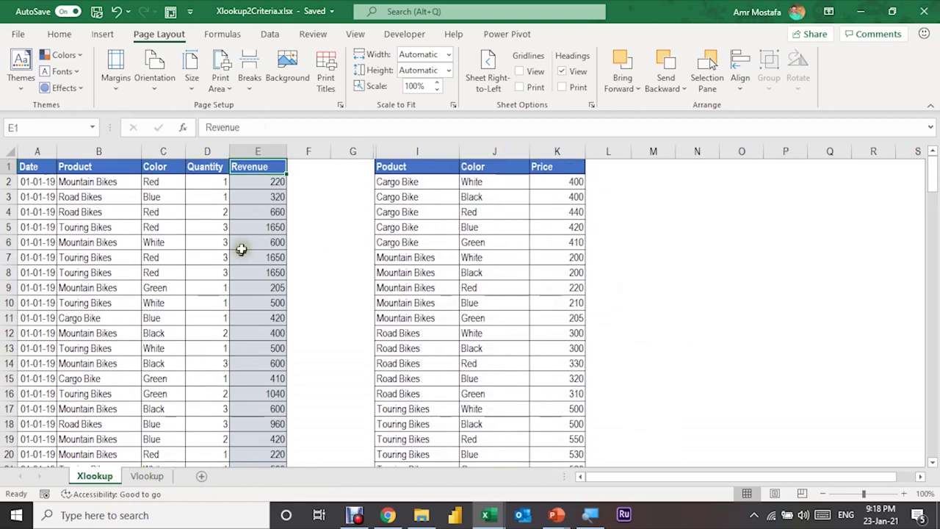
click(259, 181)
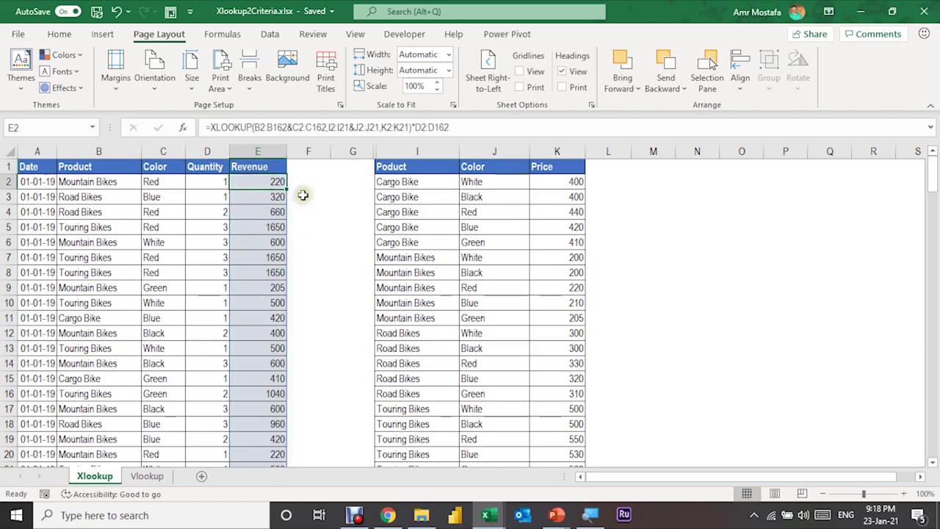
click(276, 212)
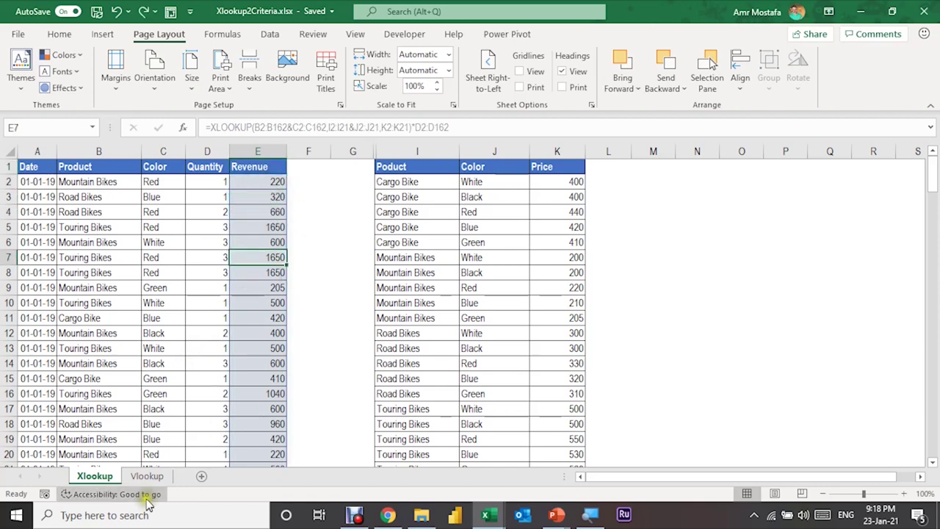
click(148, 476)
click(256, 180)
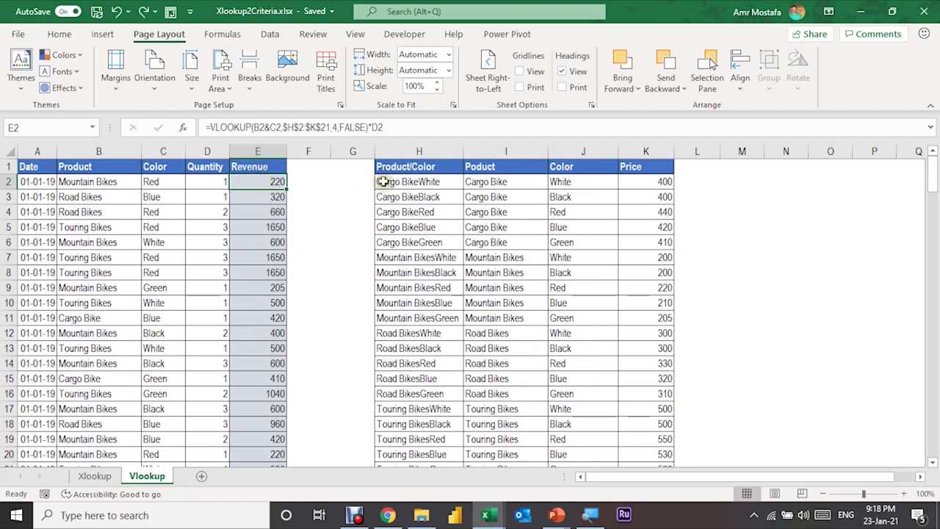
click(408, 179)
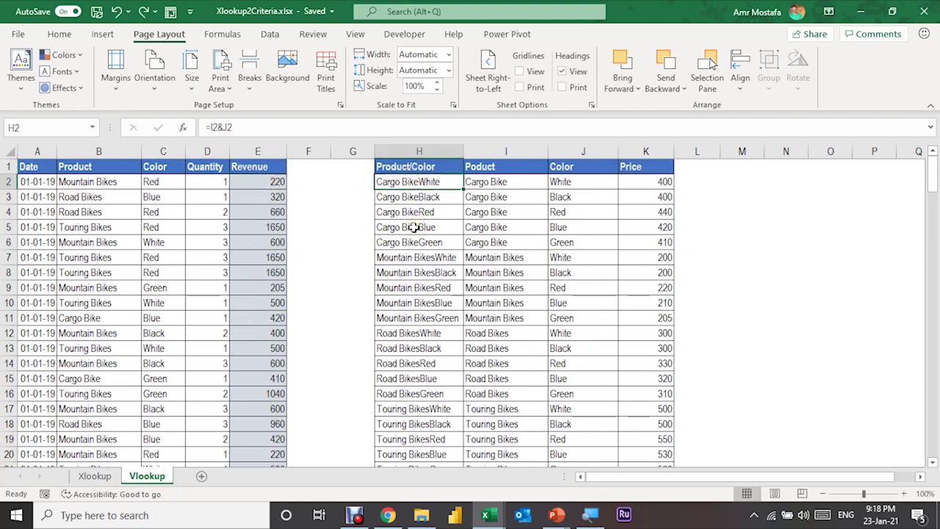